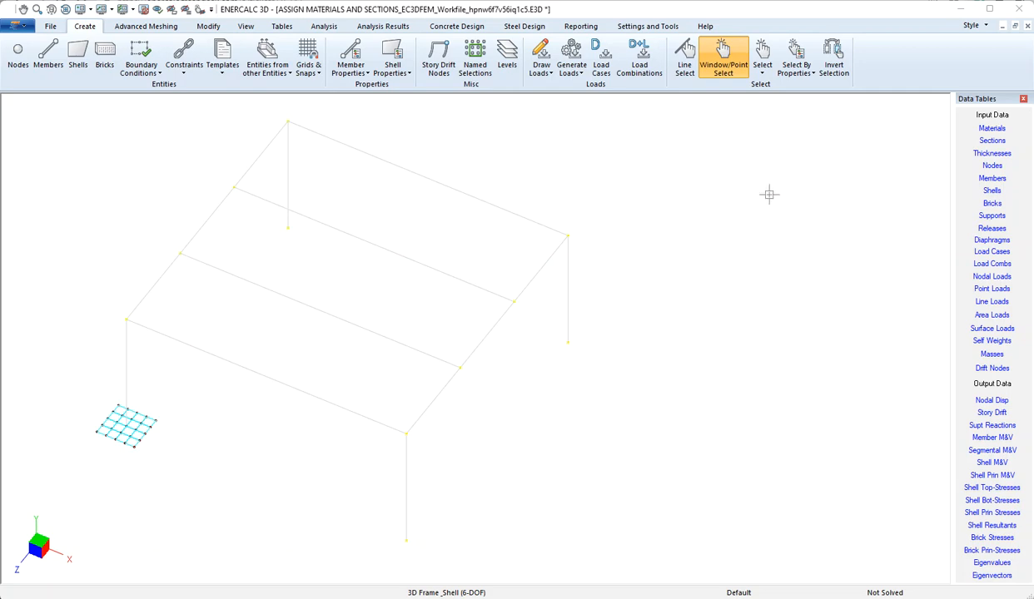
- Select all members belonging to the Columns named selection
click(796, 67)
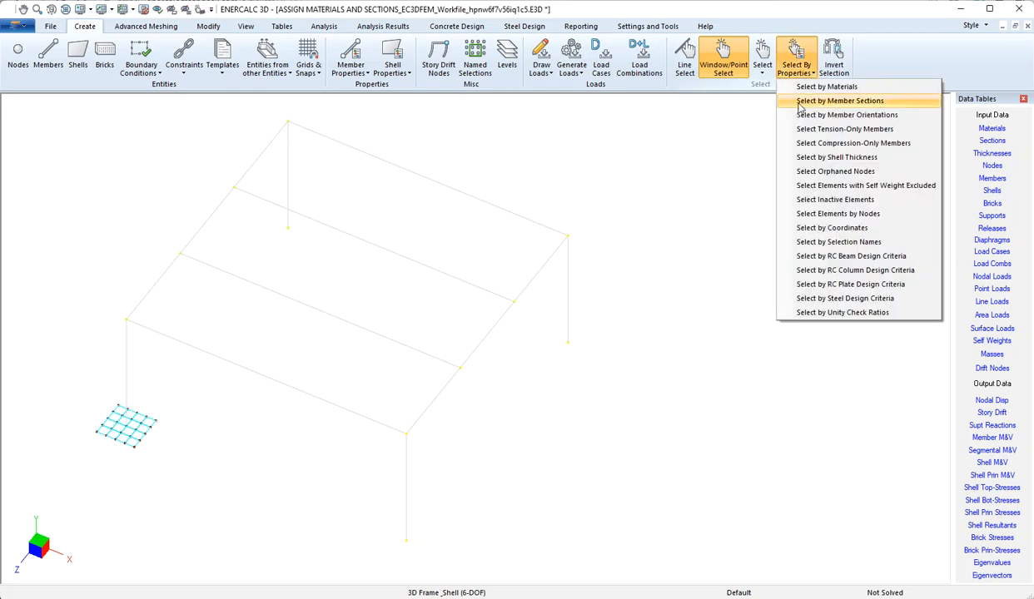
click(835, 242)
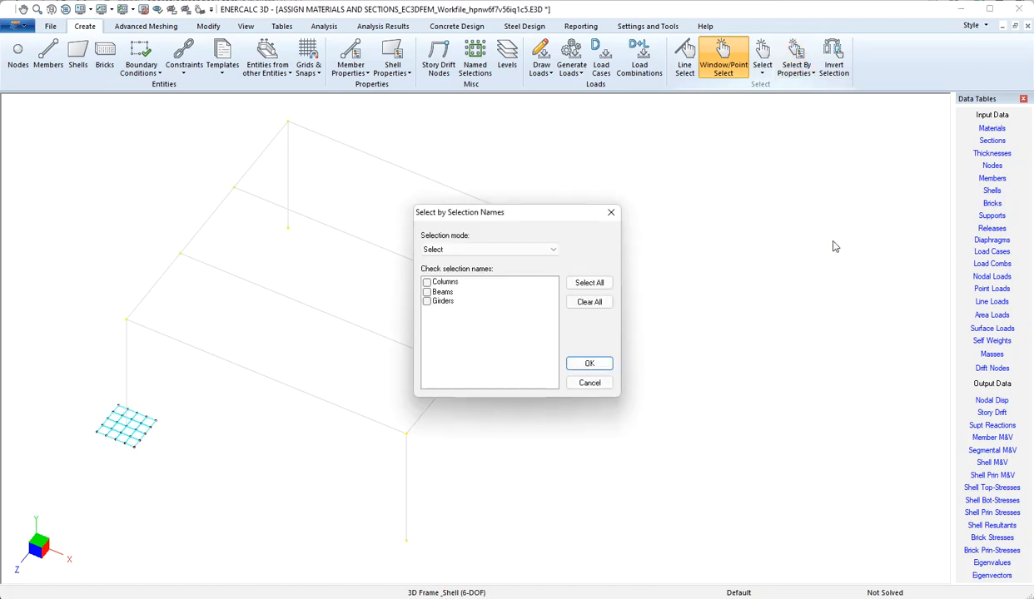
click(426, 282)
click(569, 366)
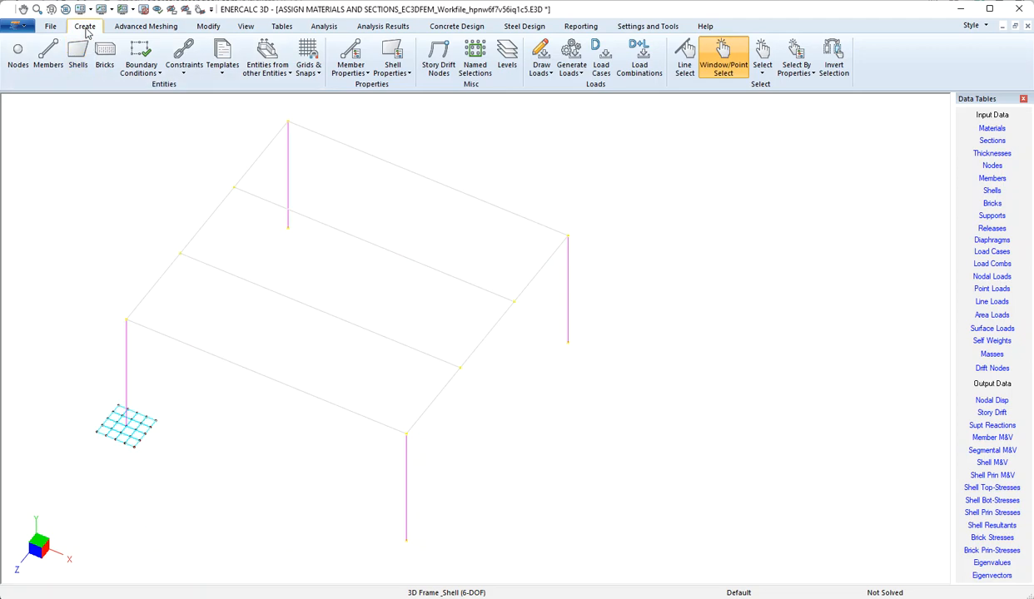
click(362, 73)
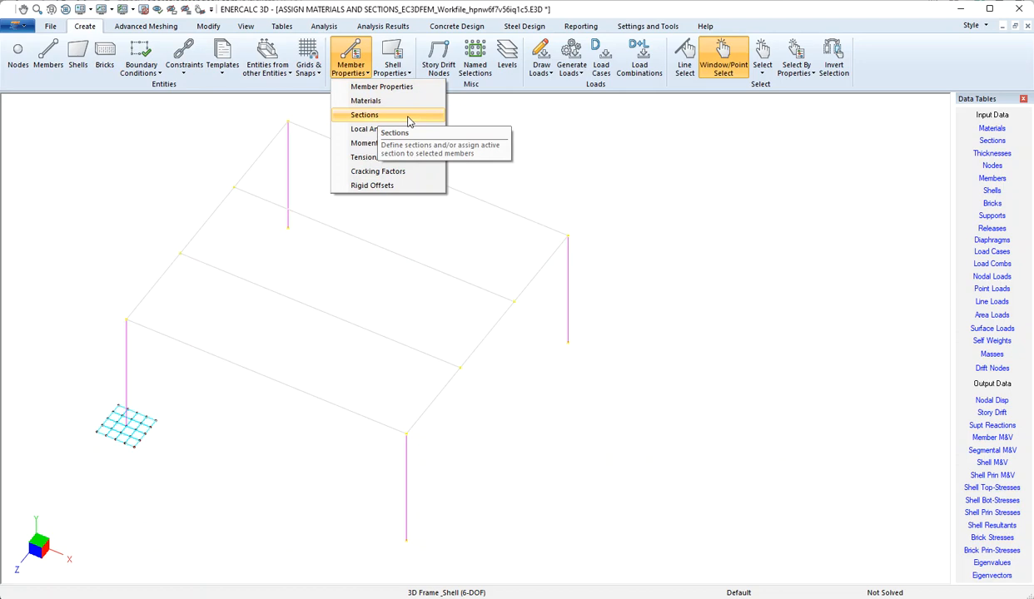
click(209, 28)
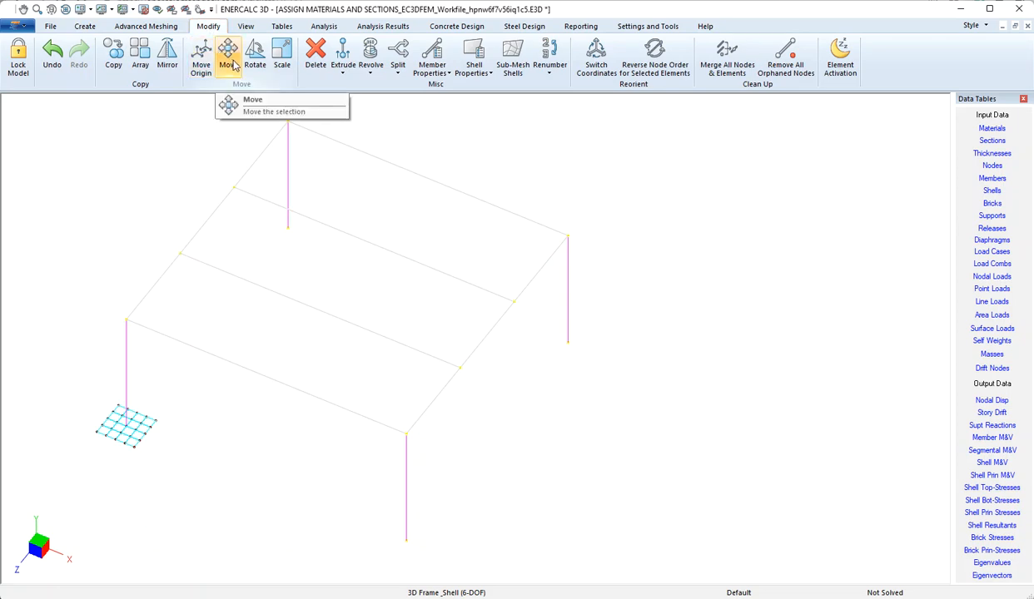
click(449, 75)
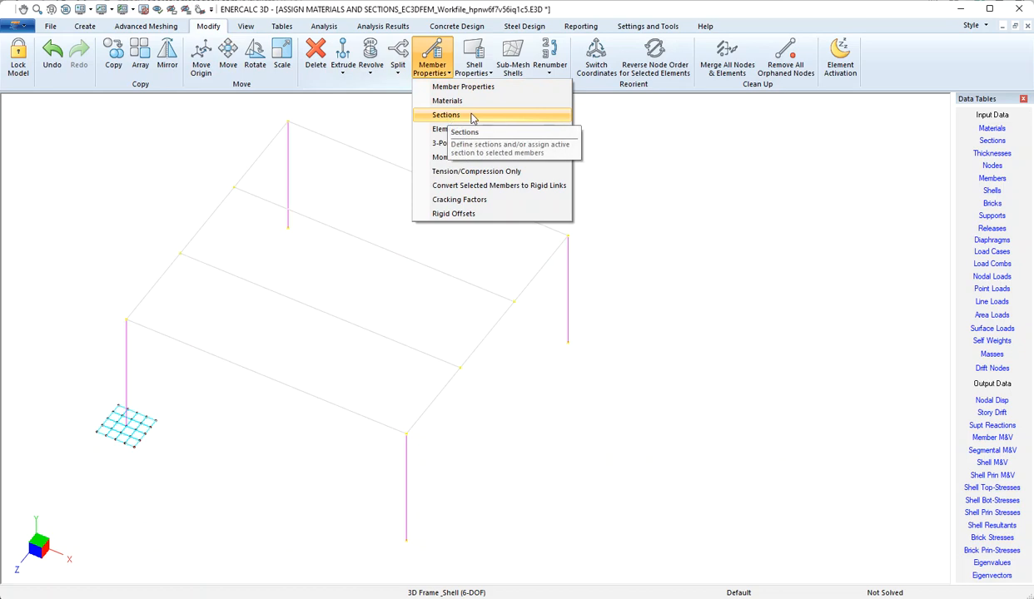
click(286, 29)
click(283, 26)
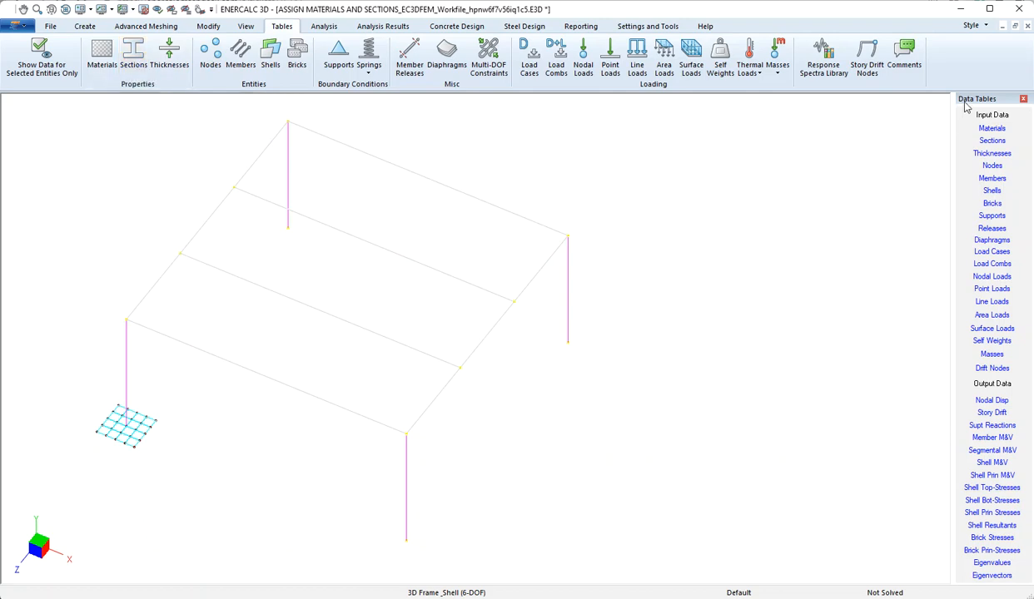
- Add one new row to the Sections data table for another section
click(993, 143)
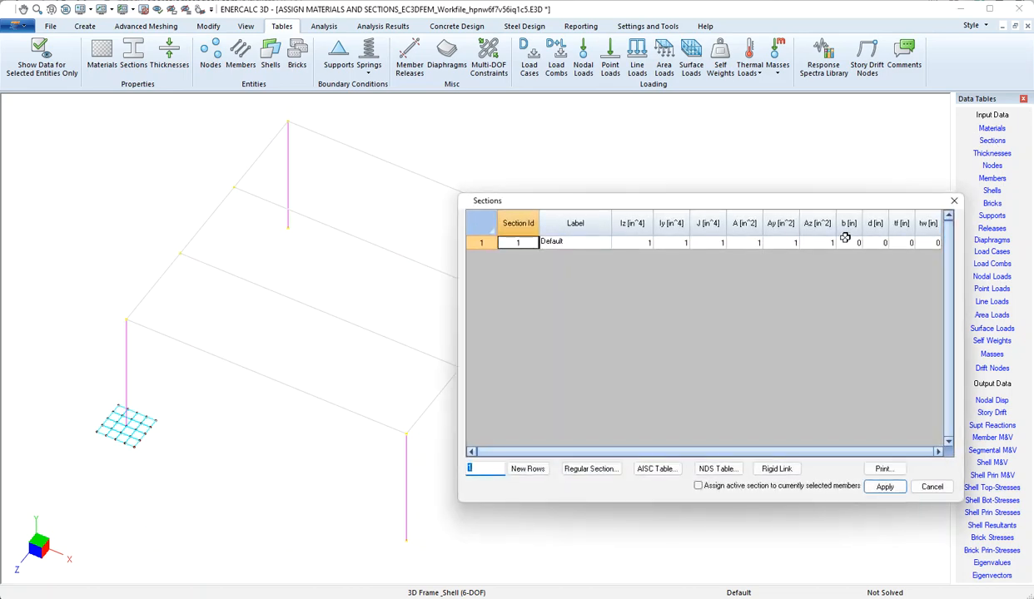
drag(831, 200, 810, 117)
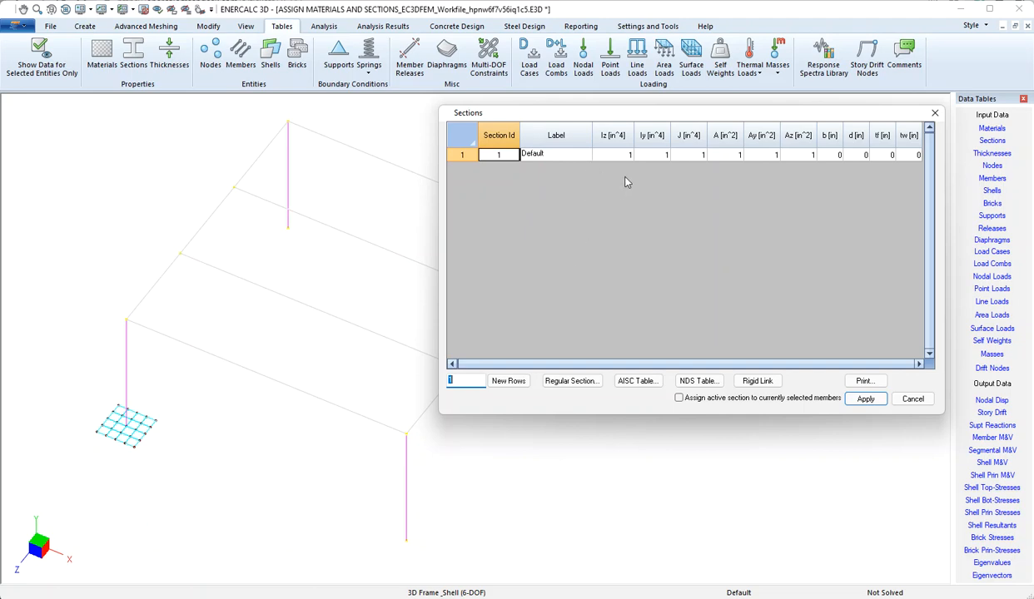
click(514, 383)
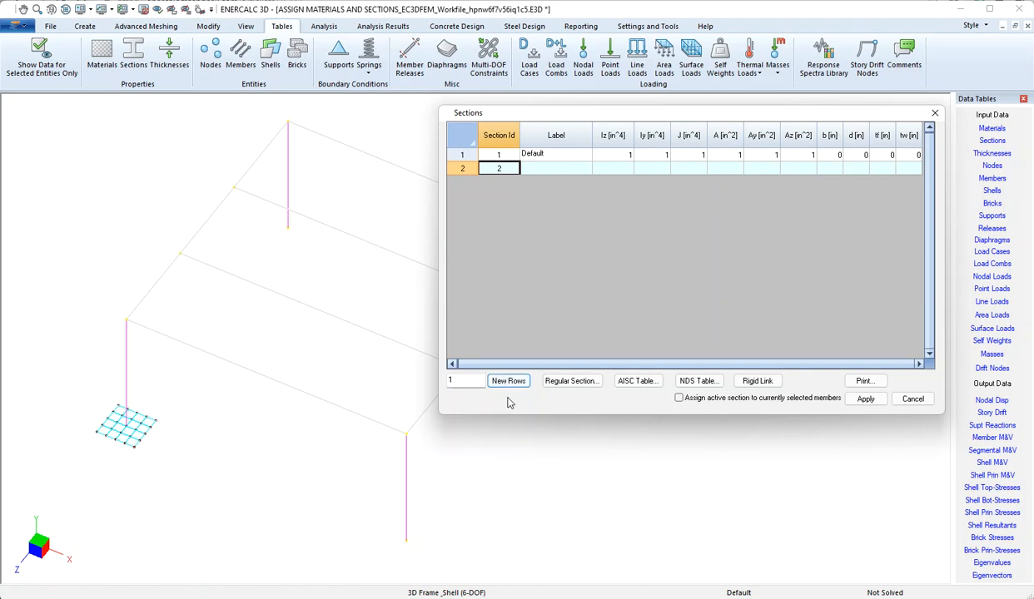
- Fill the new section row with the AISC shape W14X90 and assign it to the currently selected columns
click(637, 381)
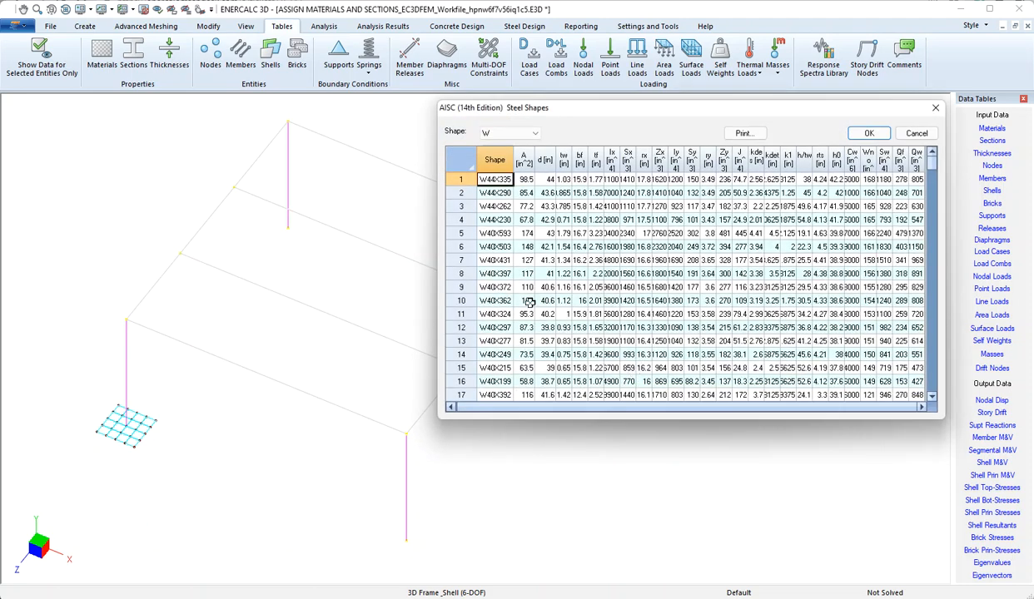
click(933, 187)
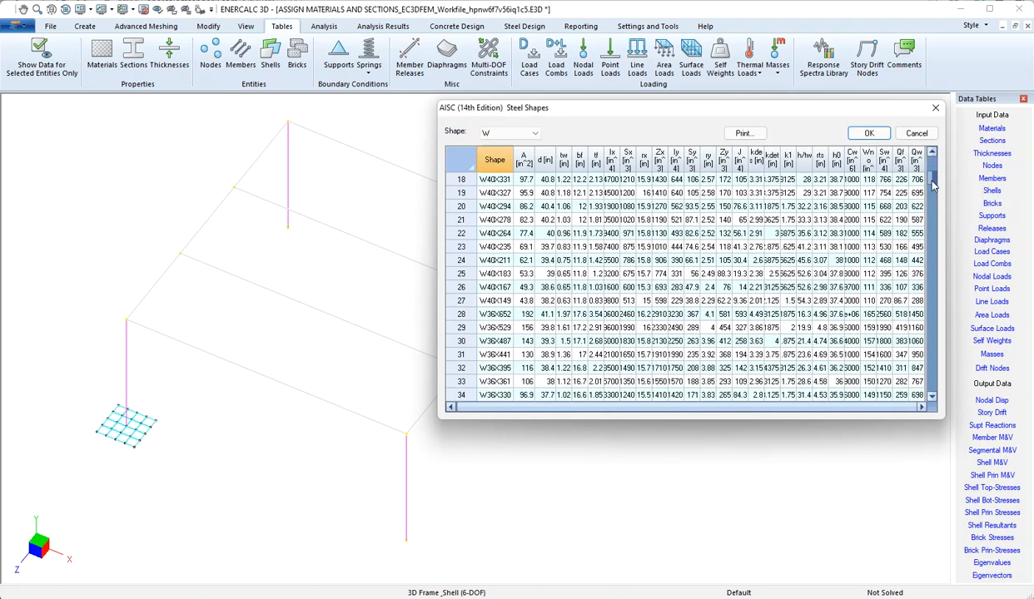
drag(933, 187, 923, 314)
scroll(907, 314, down, 5)
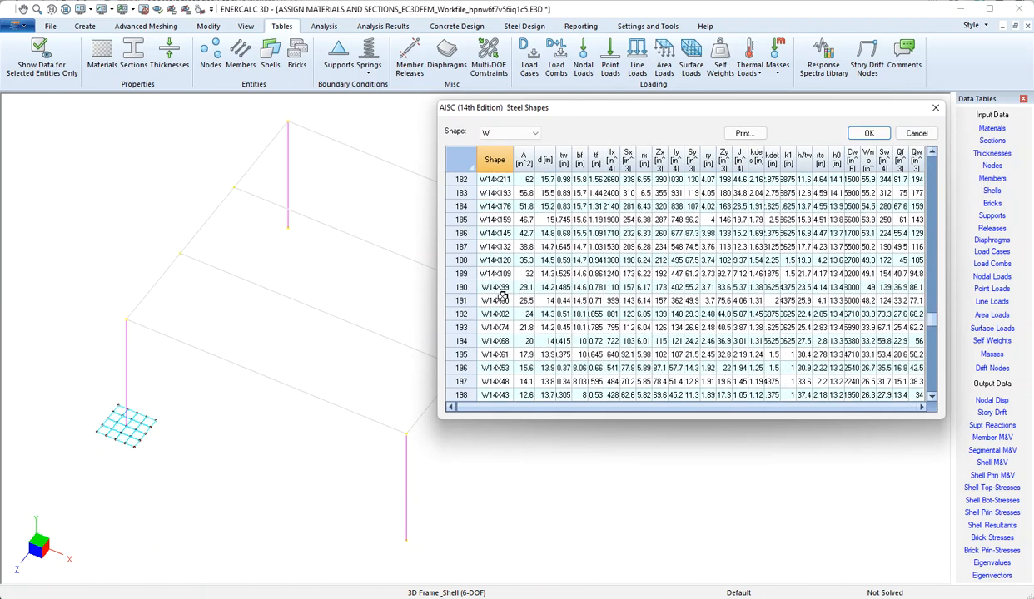
click(456, 298)
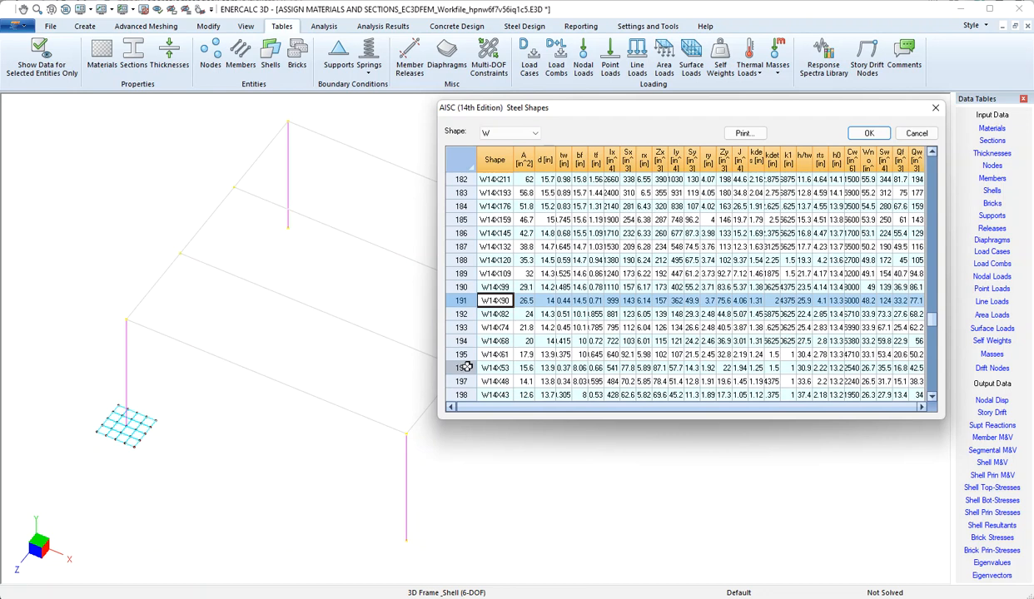
click(868, 134)
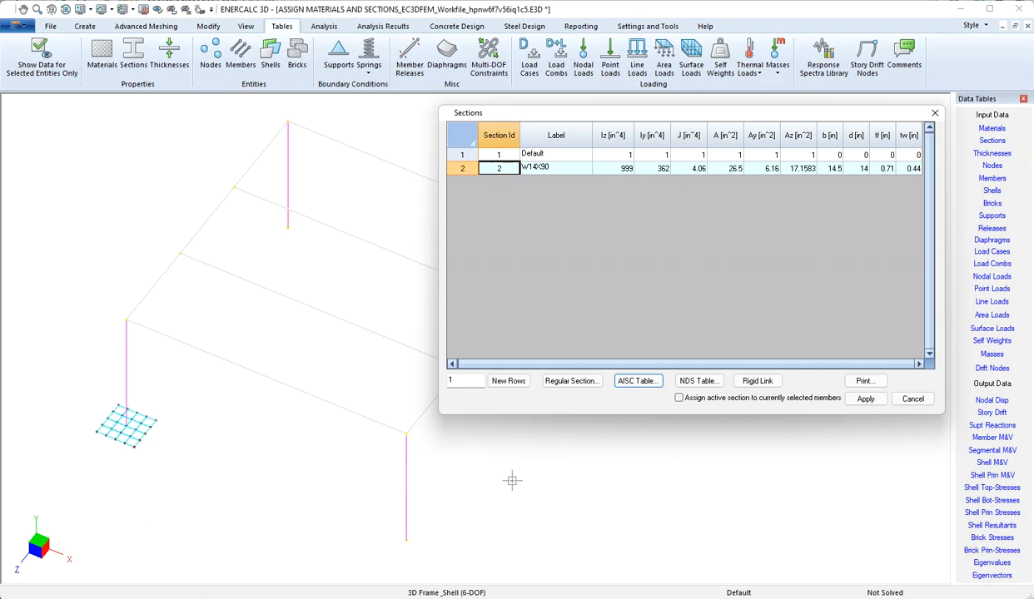
click(679, 400)
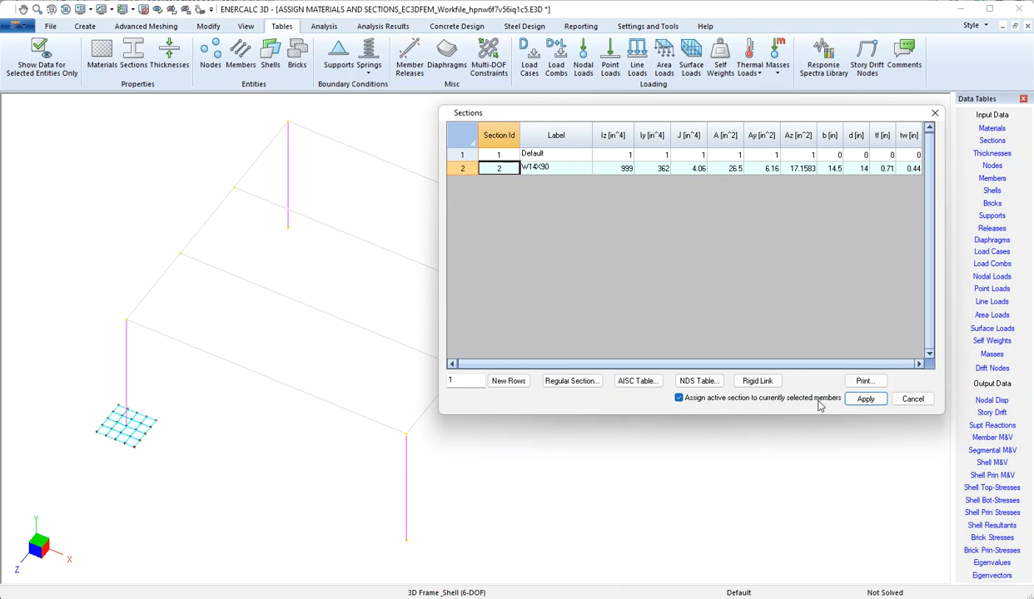
click(867, 399)
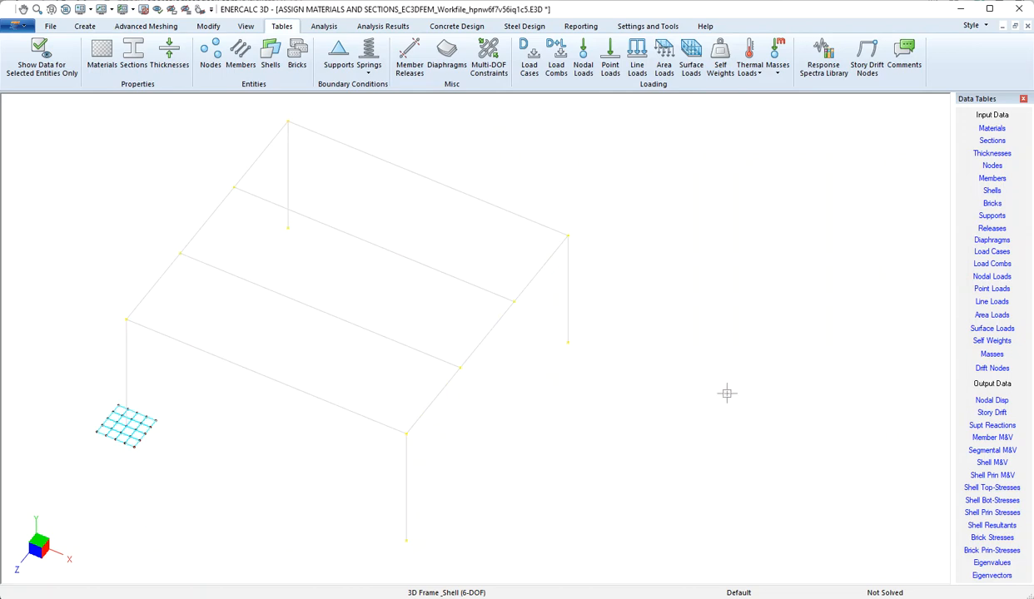
- Annotate the members with their sections to check the column assignment, and clear the annotations again
click(112, 10)
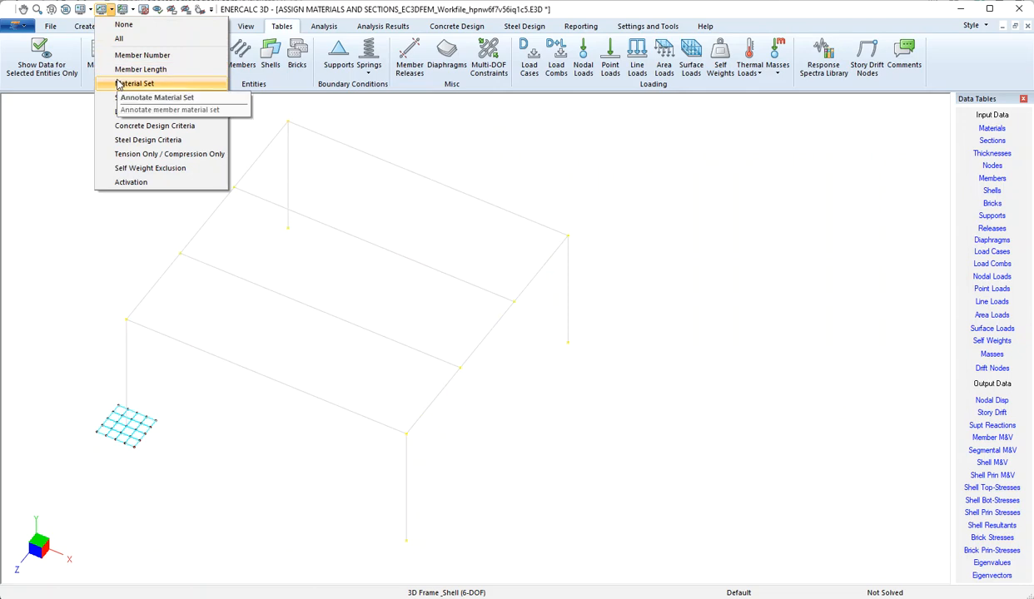
click(156, 101)
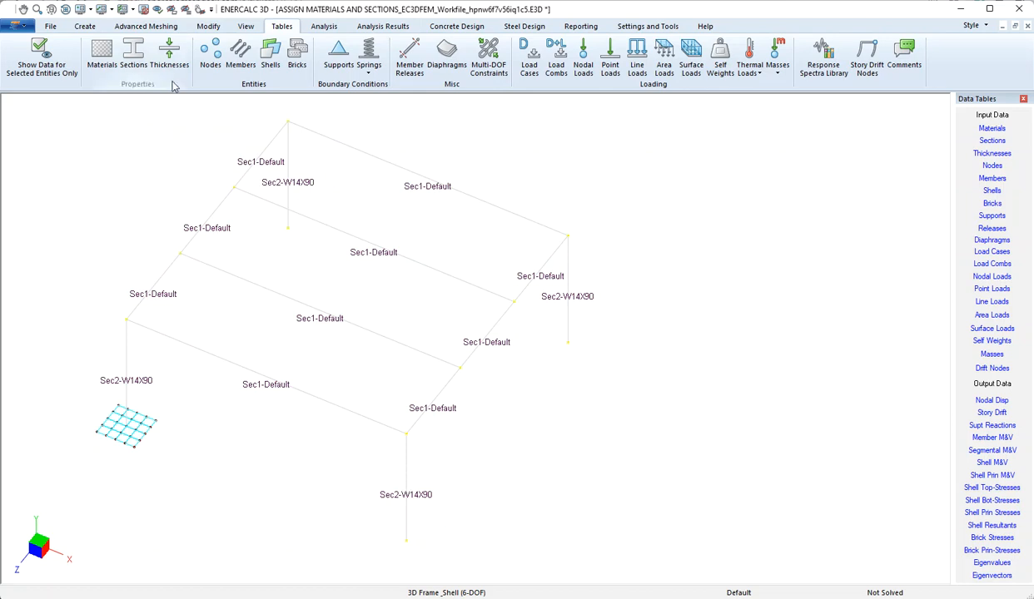
click(143, 12)
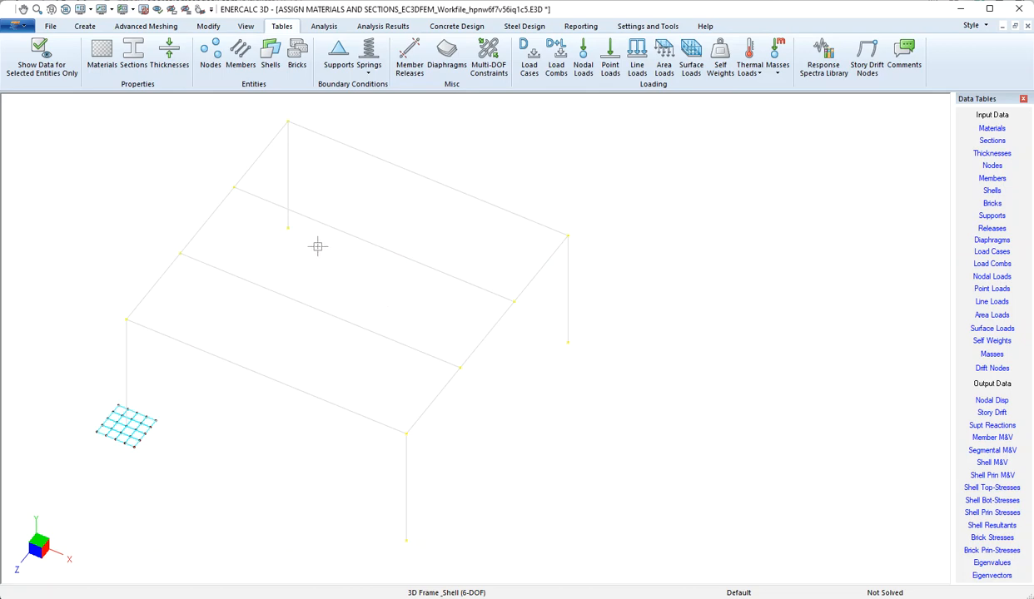
- Add another new row to the Sections table through the member properties
click(208, 27)
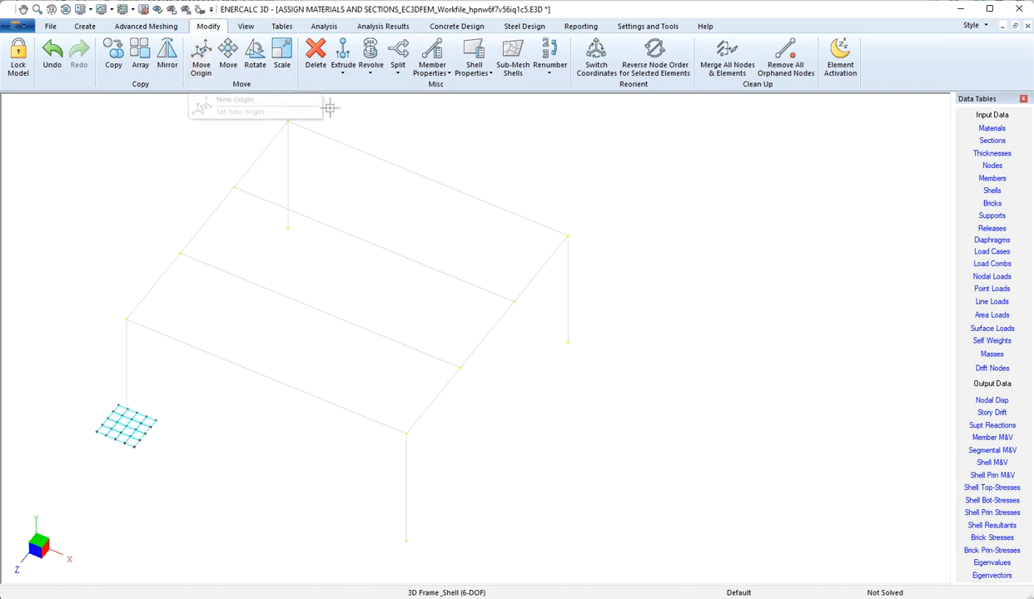
click(441, 67)
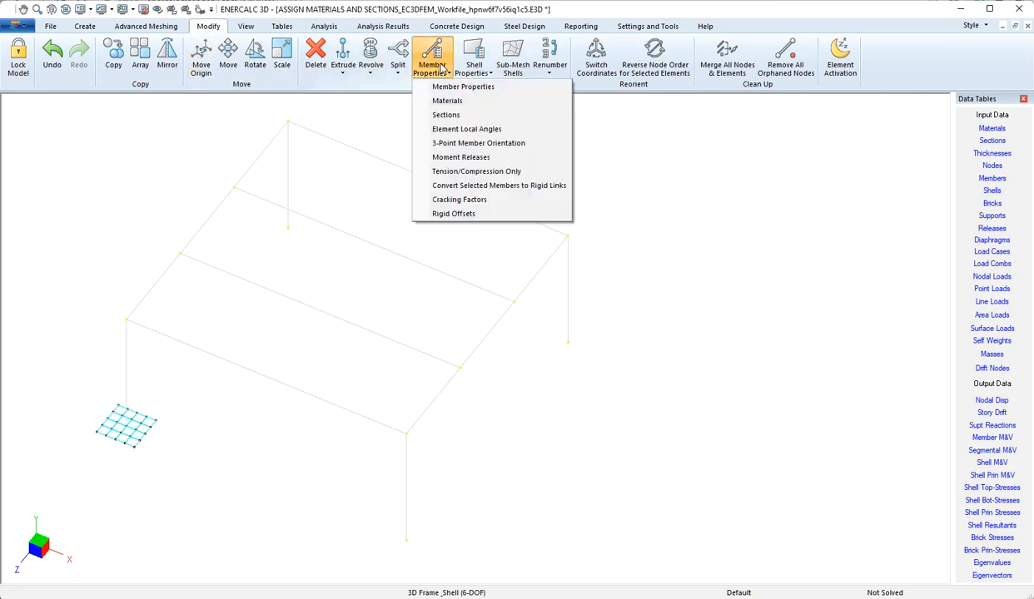
click(440, 118)
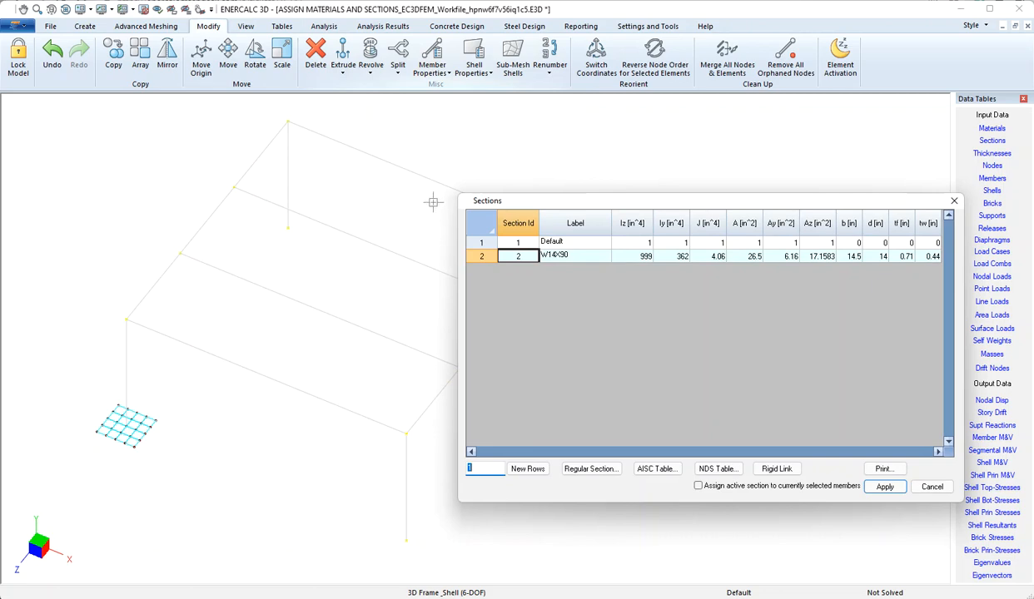
click(541, 471)
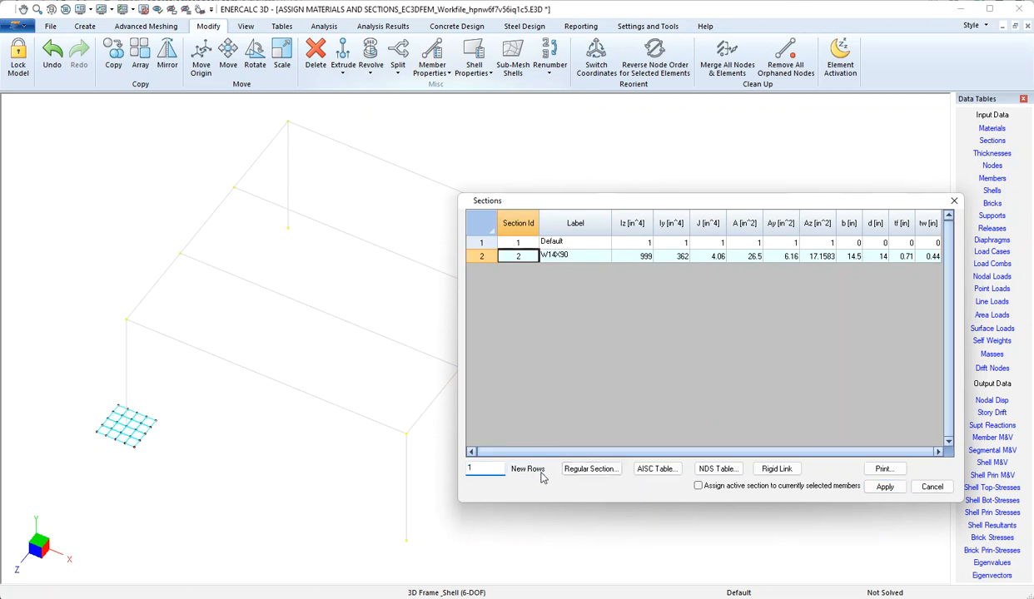
- Fill the new section row with the AISC shape W16X26 and apply it without assigning it to any members
click(657, 470)
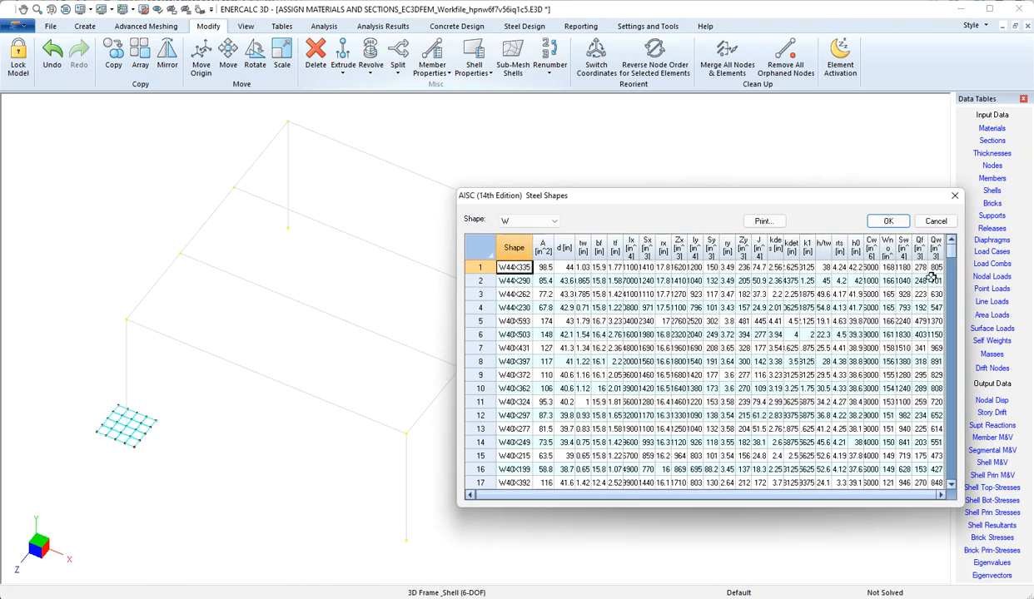
drag(951, 249, 952, 391)
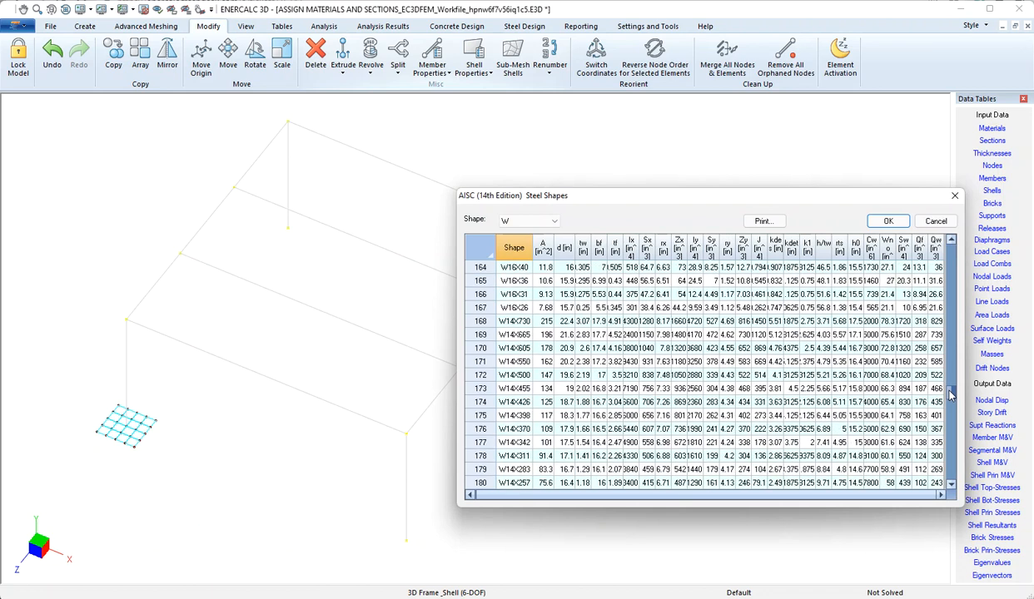
click(471, 307)
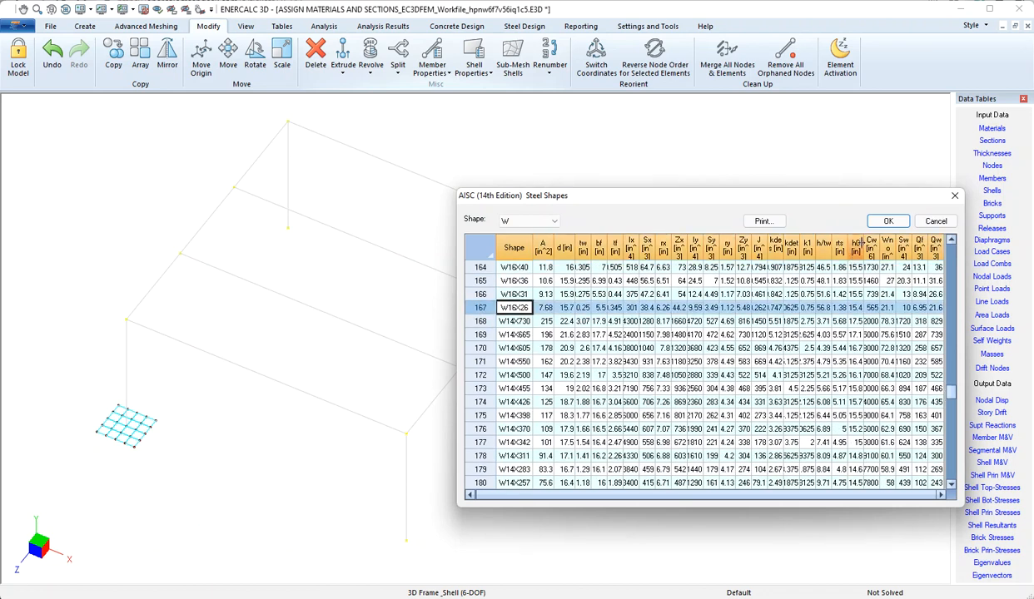
click(888, 220)
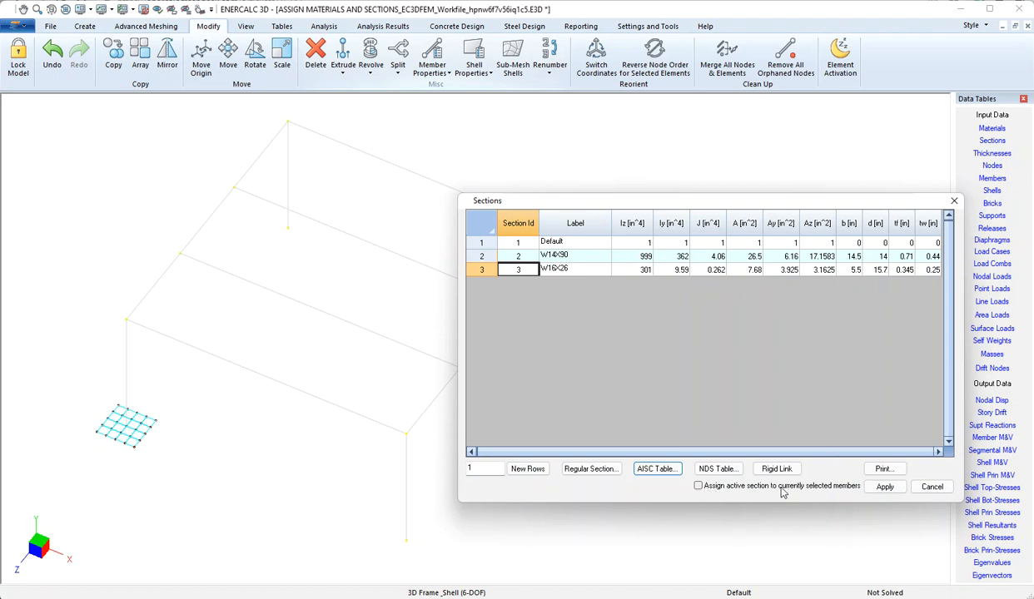
click(896, 488)
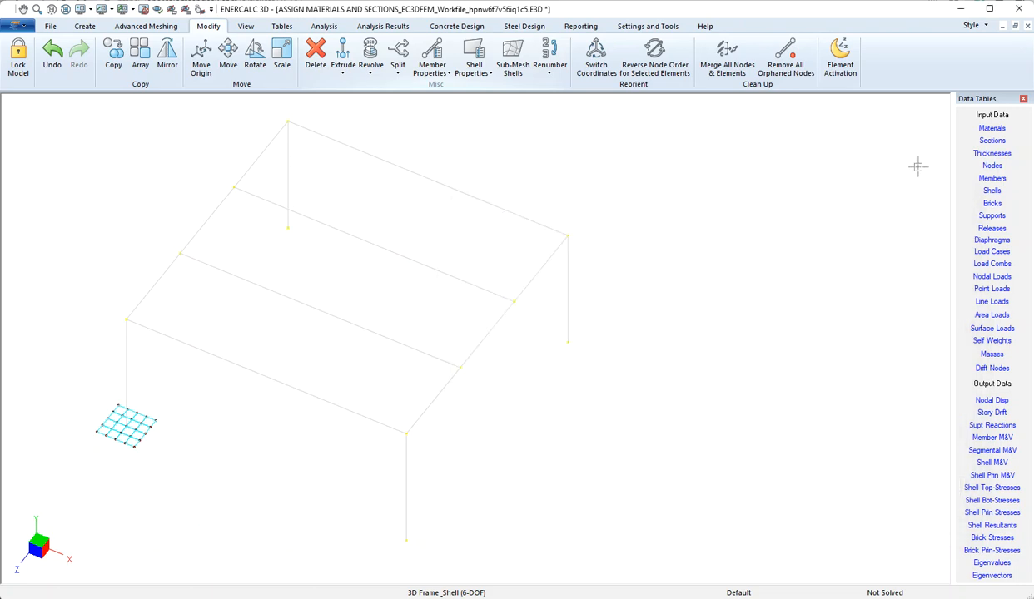
click(987, 143)
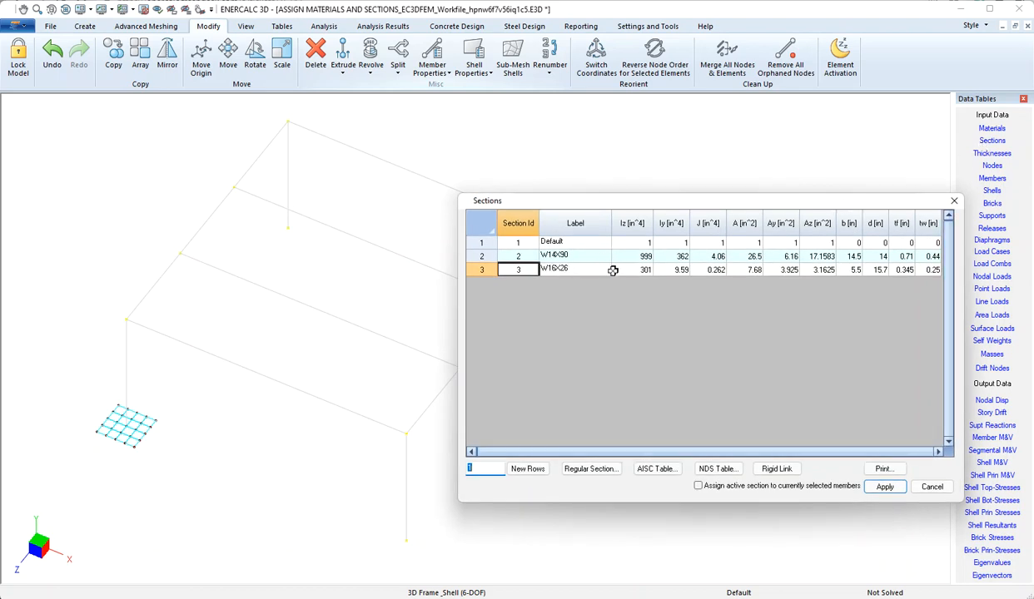
click(932, 487)
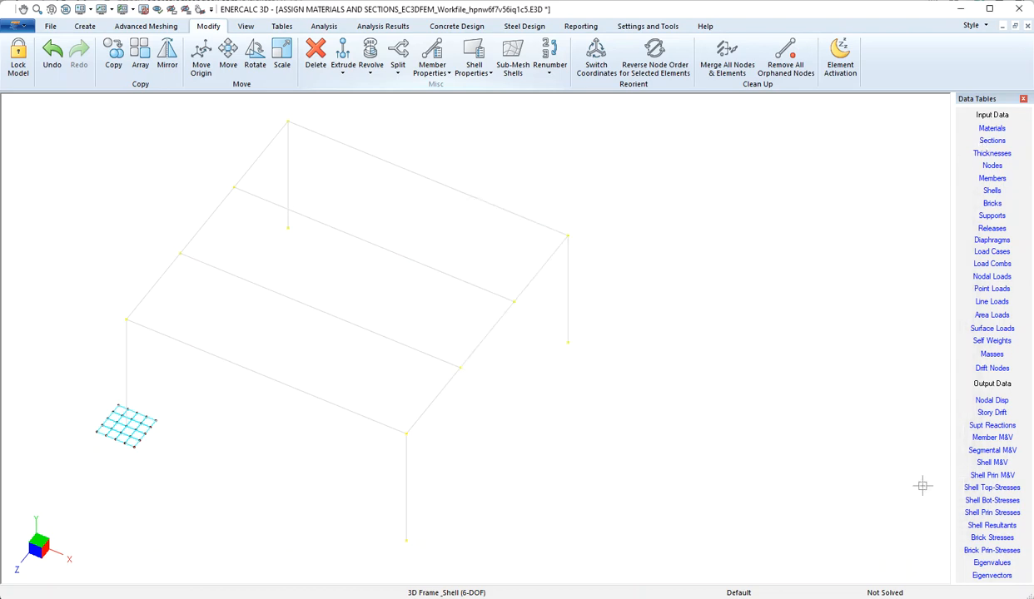
click(496, 207)
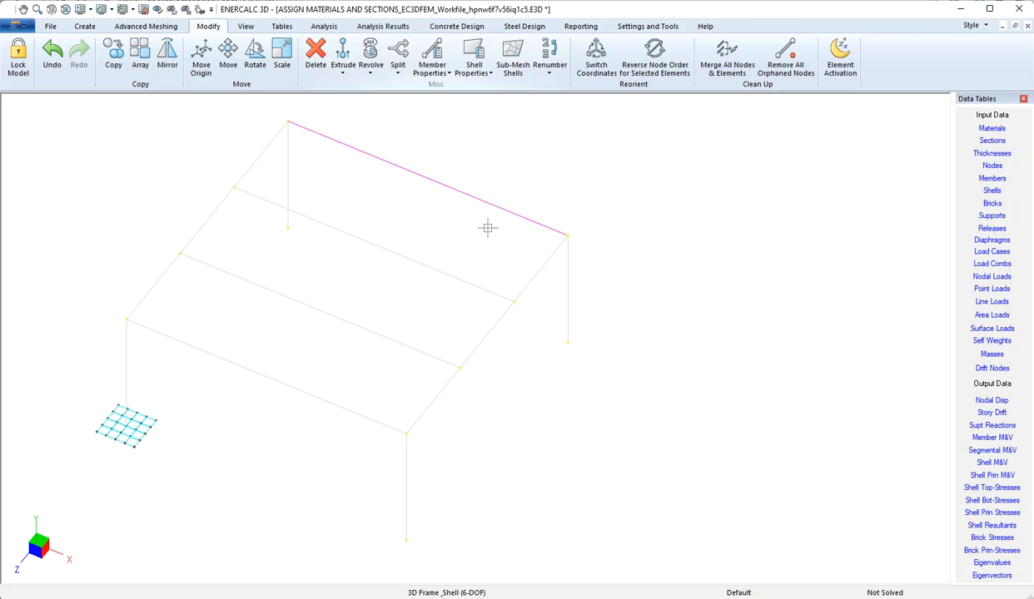
click(487, 225)
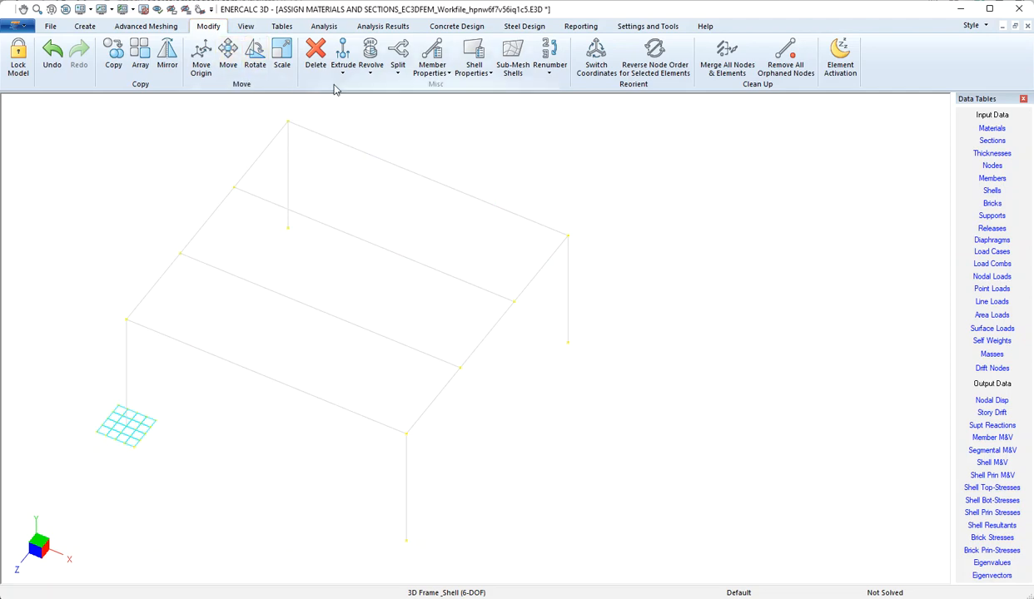
- Assign the existing W16X26 section to the roof beams through the member properties, applying only the section entry
click(447, 74)
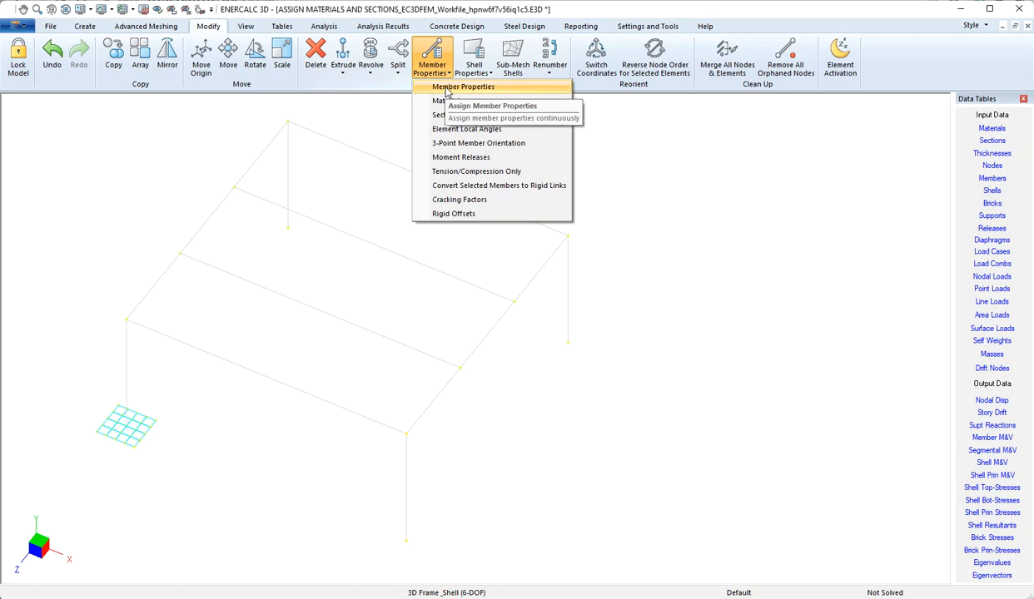
click(447, 89)
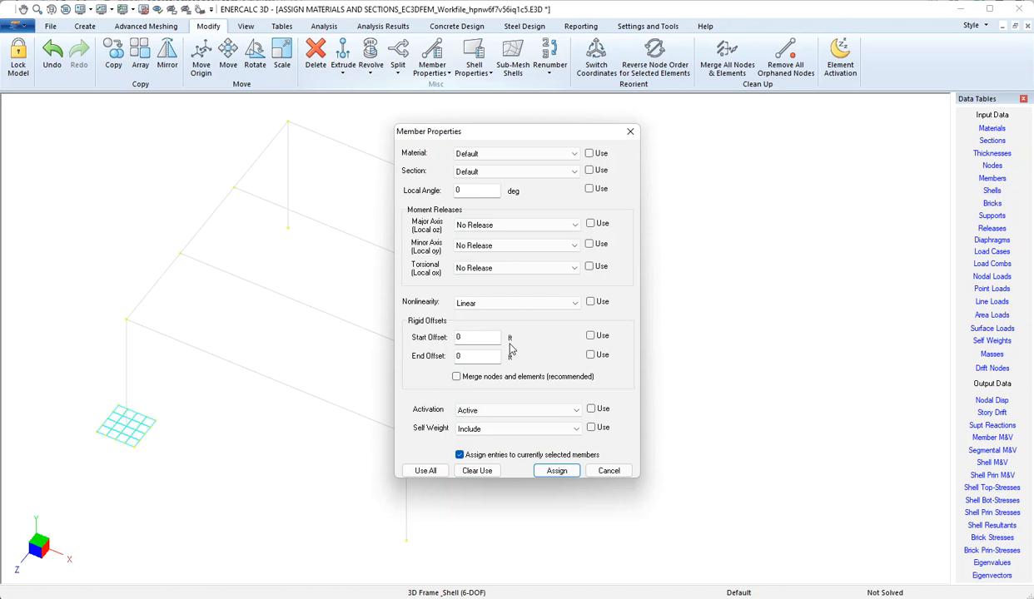
click(487, 172)
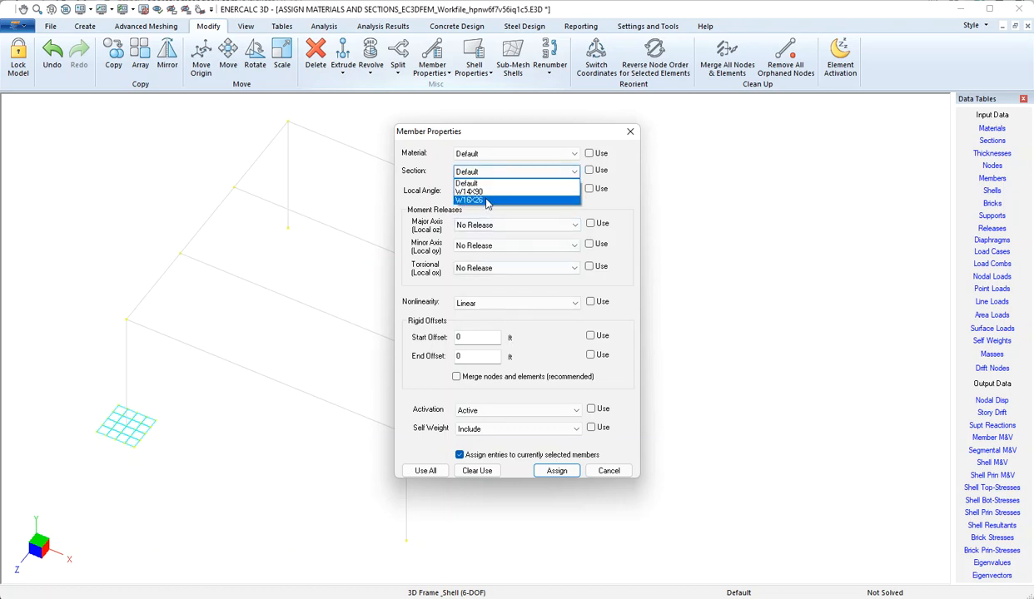
click(487, 202)
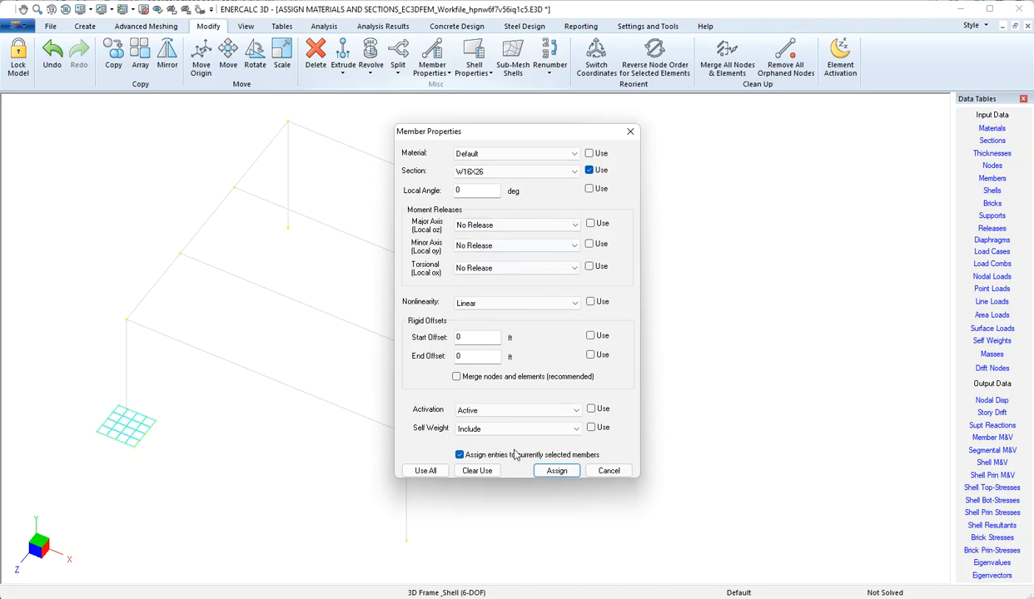
click(556, 471)
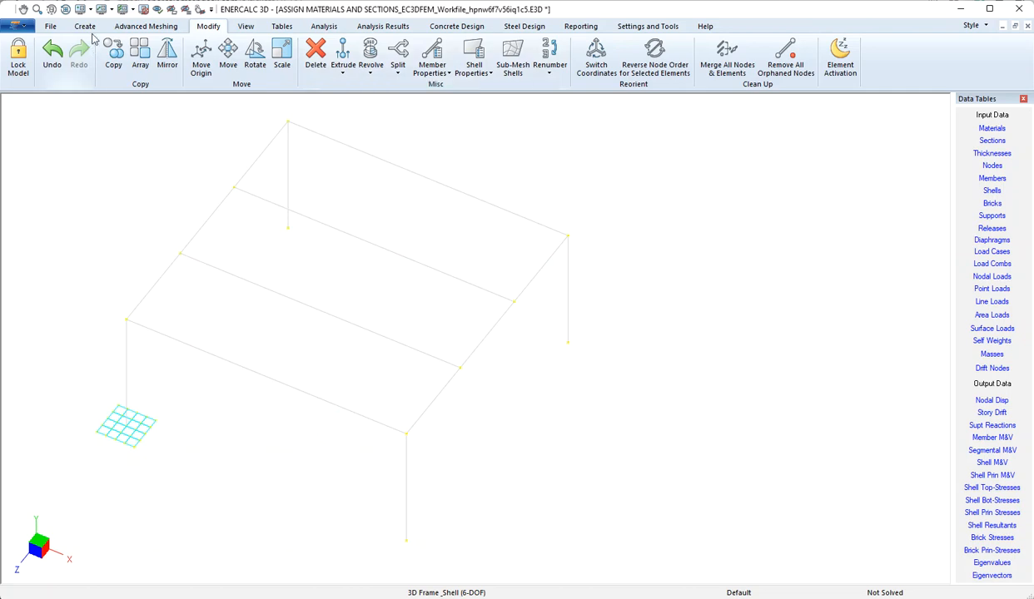
- Annotate the members with their section sets to check the beam assignment, and clear the annotations again
click(111, 10)
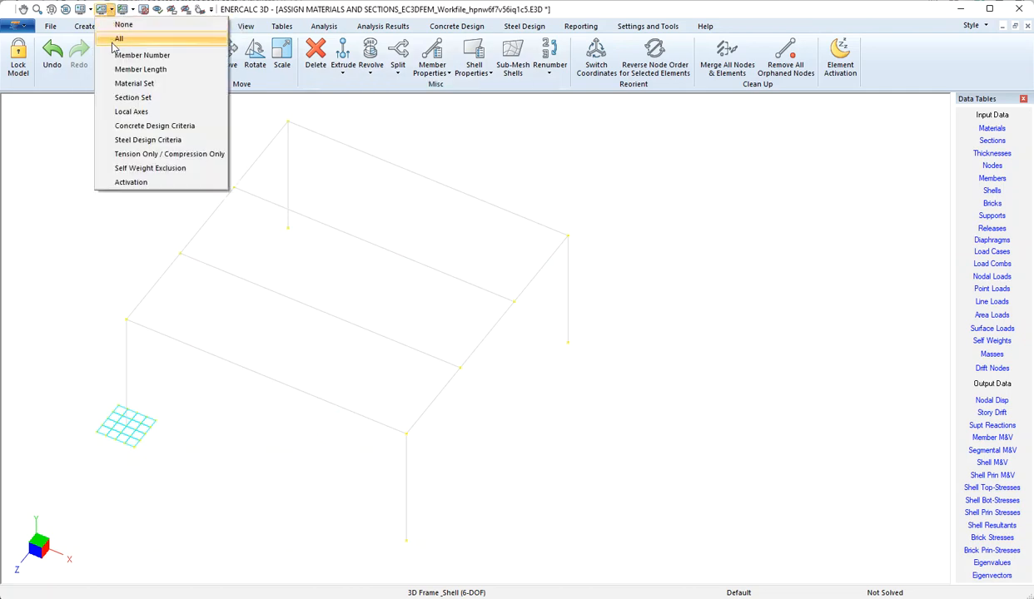
click(133, 98)
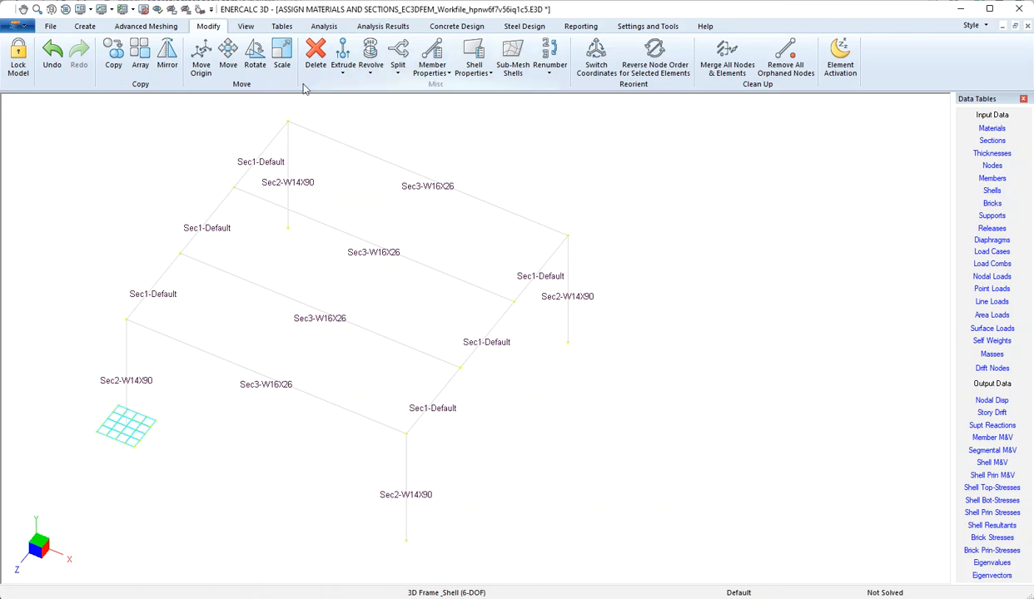
click(143, 9)
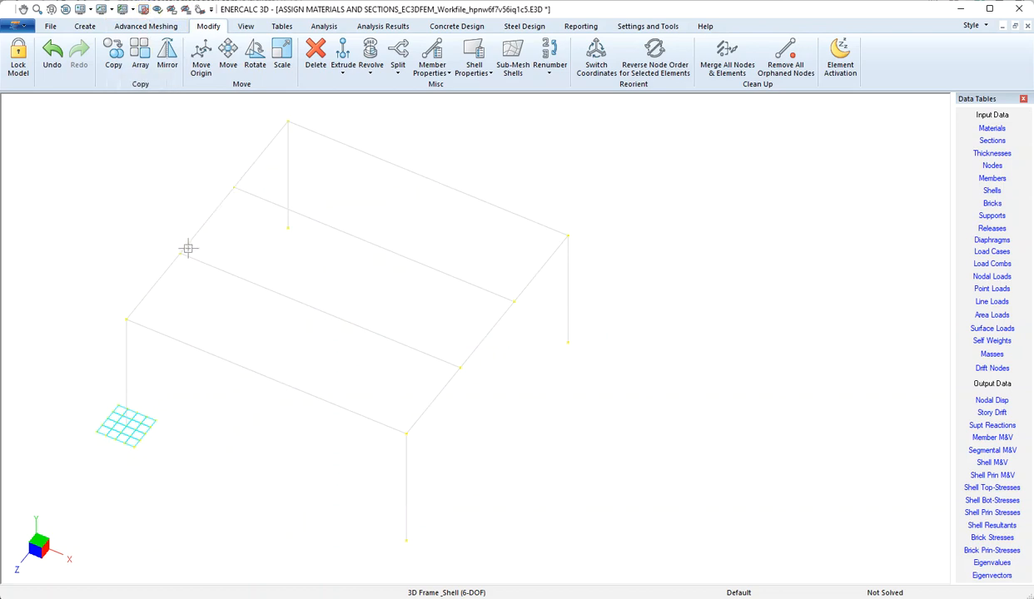
- Select the girder members by their saved selection name, Girders
click(85, 29)
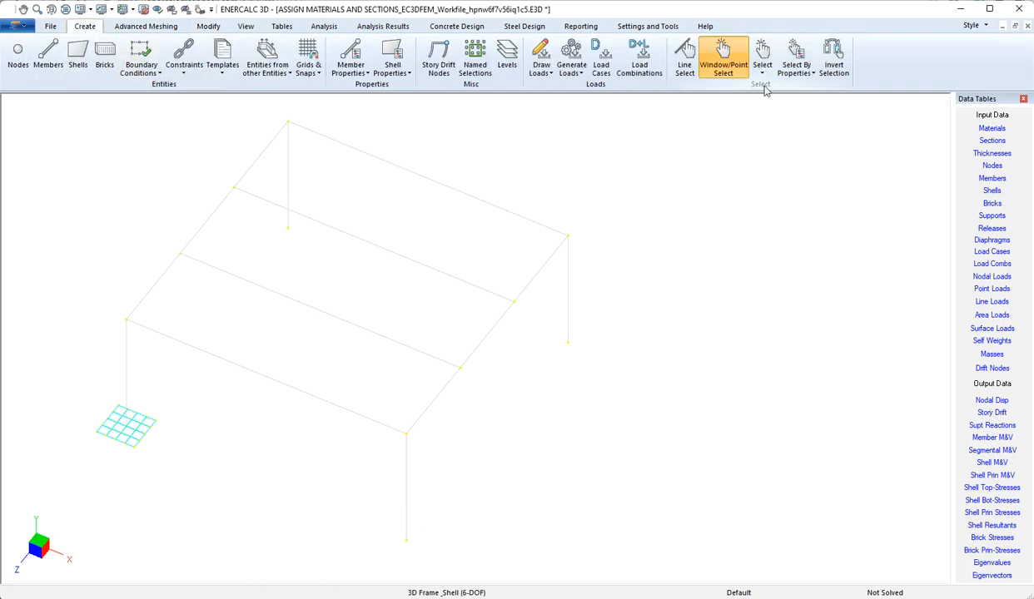
click(795, 70)
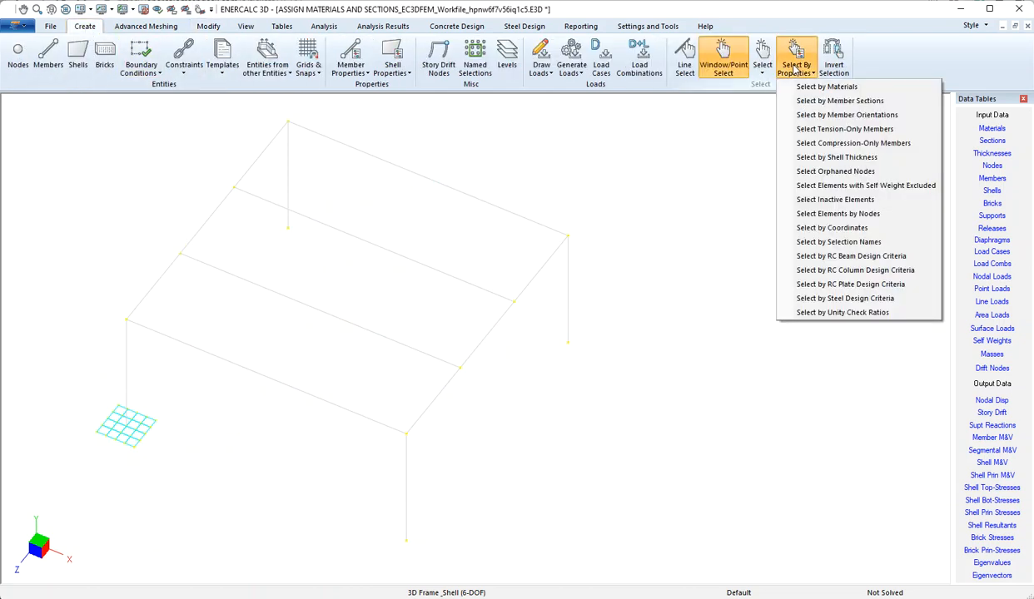
click(849, 243)
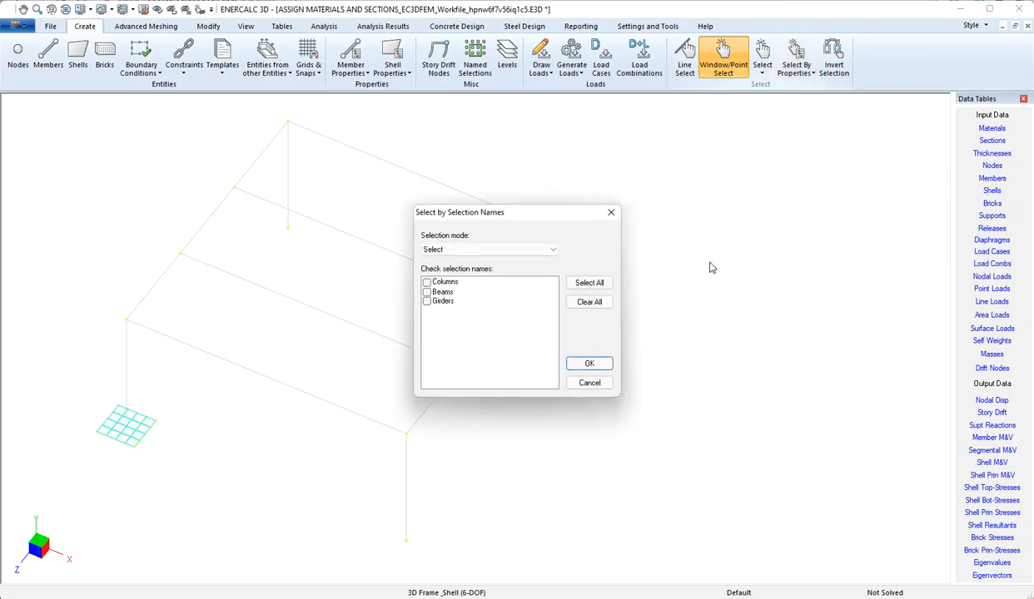
click(427, 302)
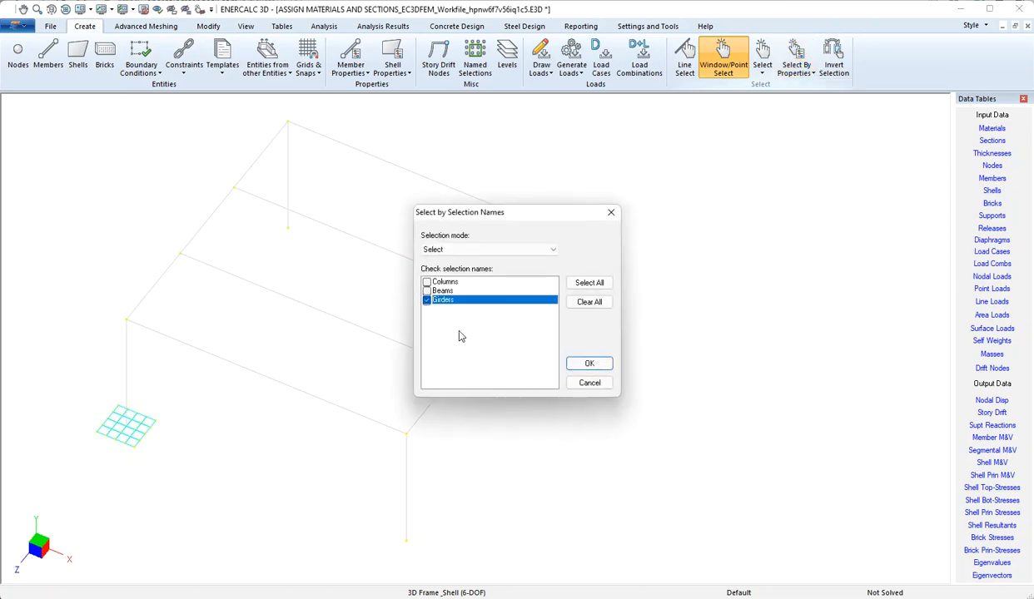
click(587, 364)
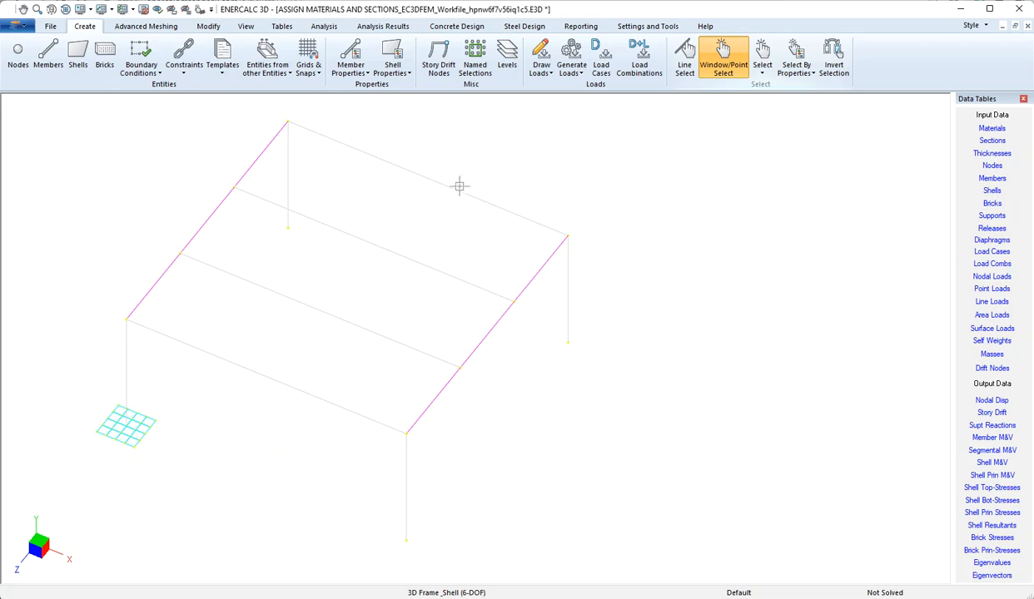
- Add a row to the Sections table with the AISC shape W21X44 and assign it to the currently selected girders
click(283, 26)
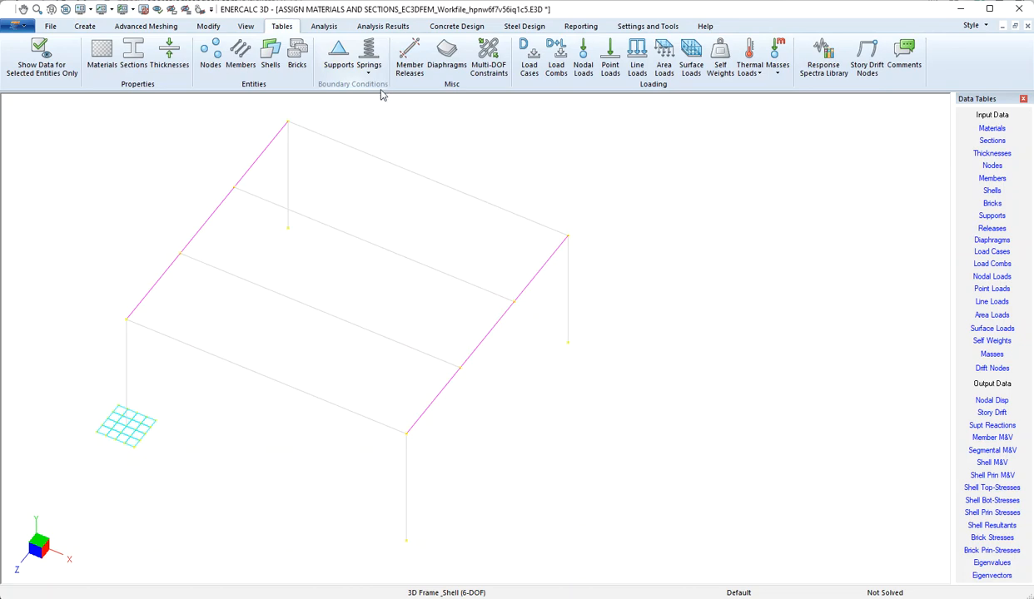
click(134, 56)
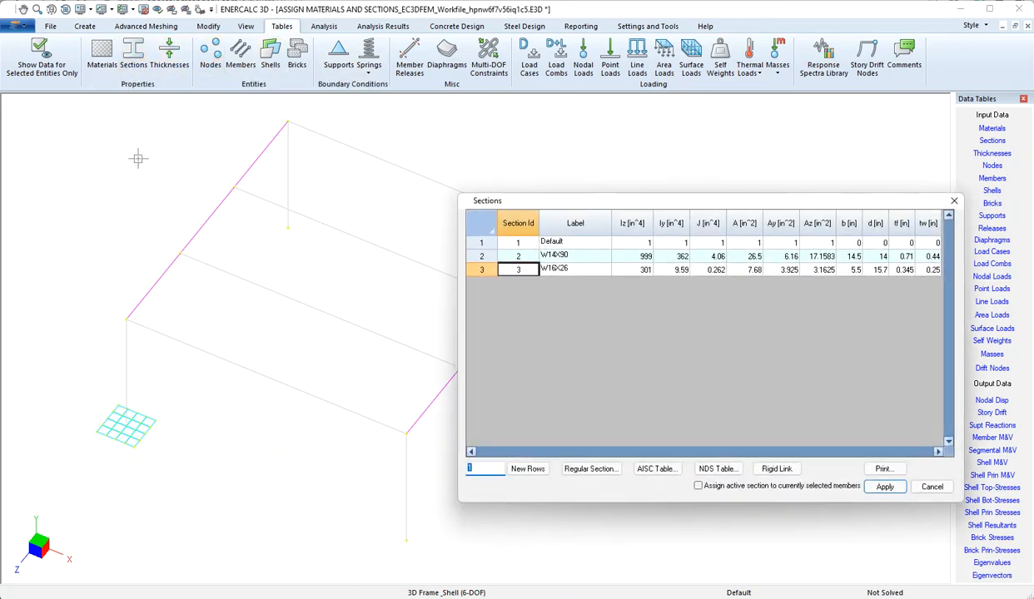
click(528, 469)
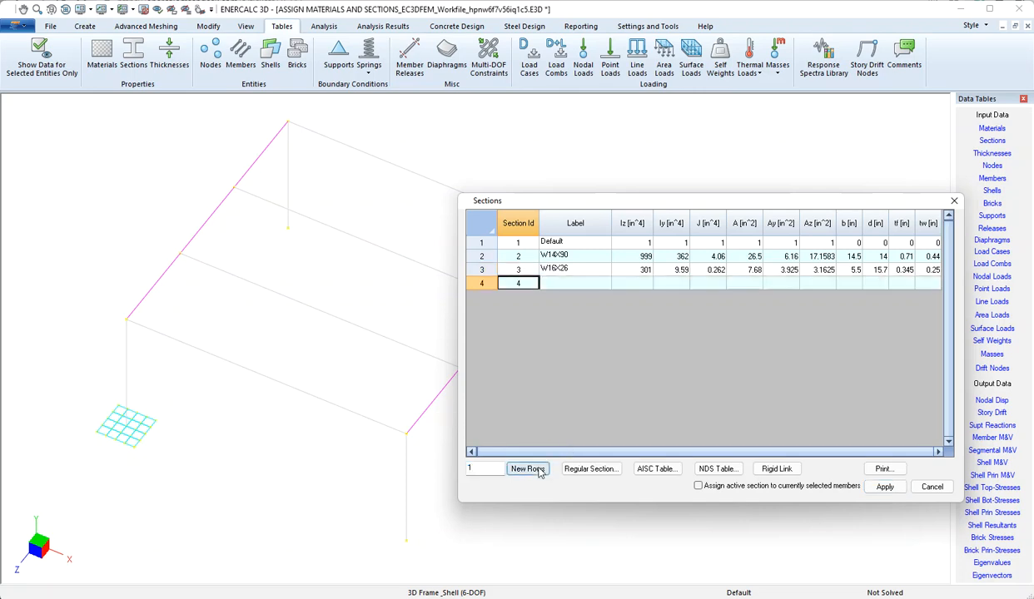
click(657, 470)
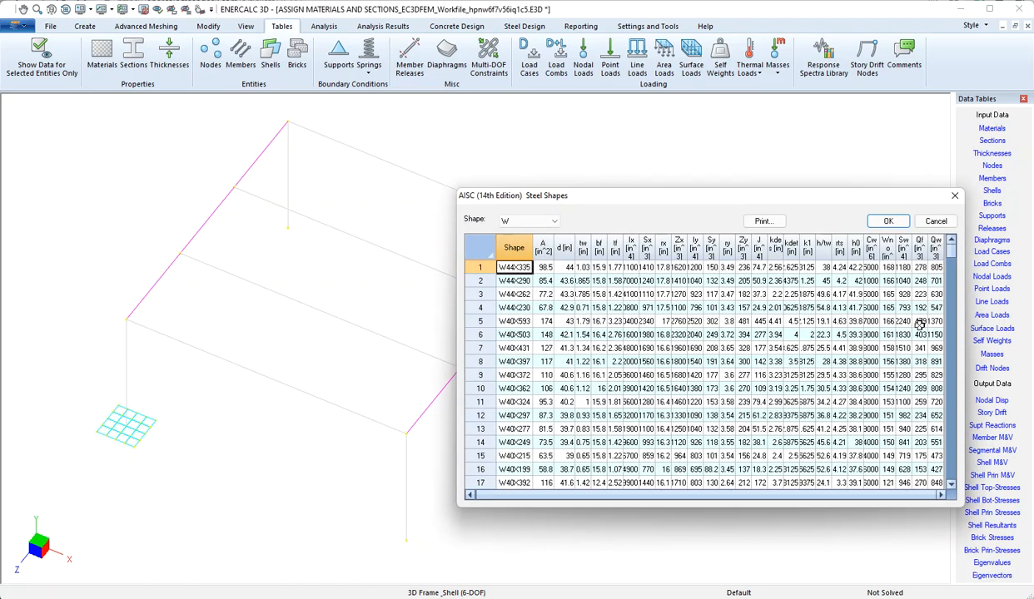
drag(951, 252, 950, 366)
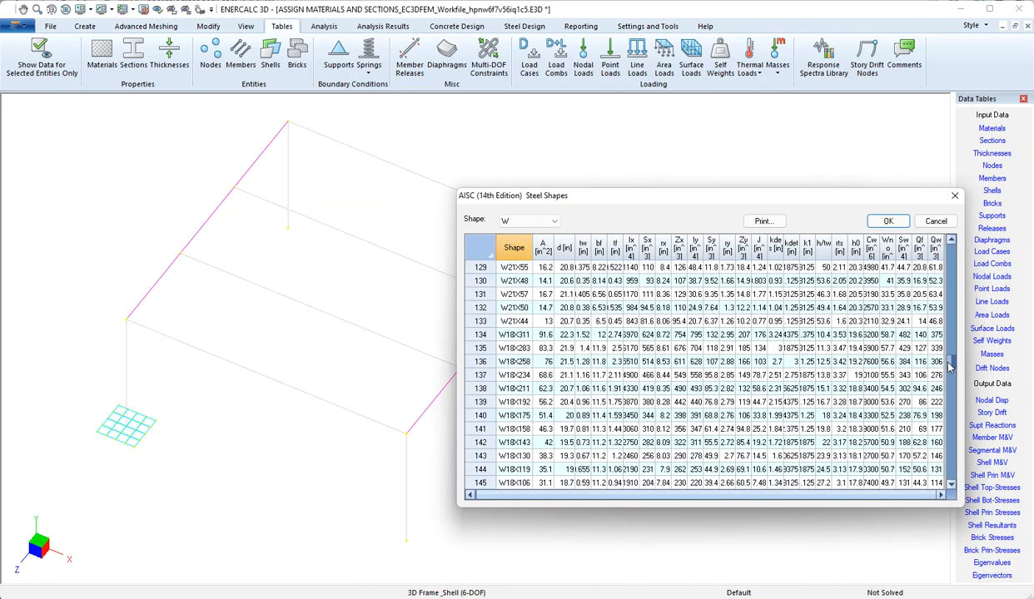
click(481, 320)
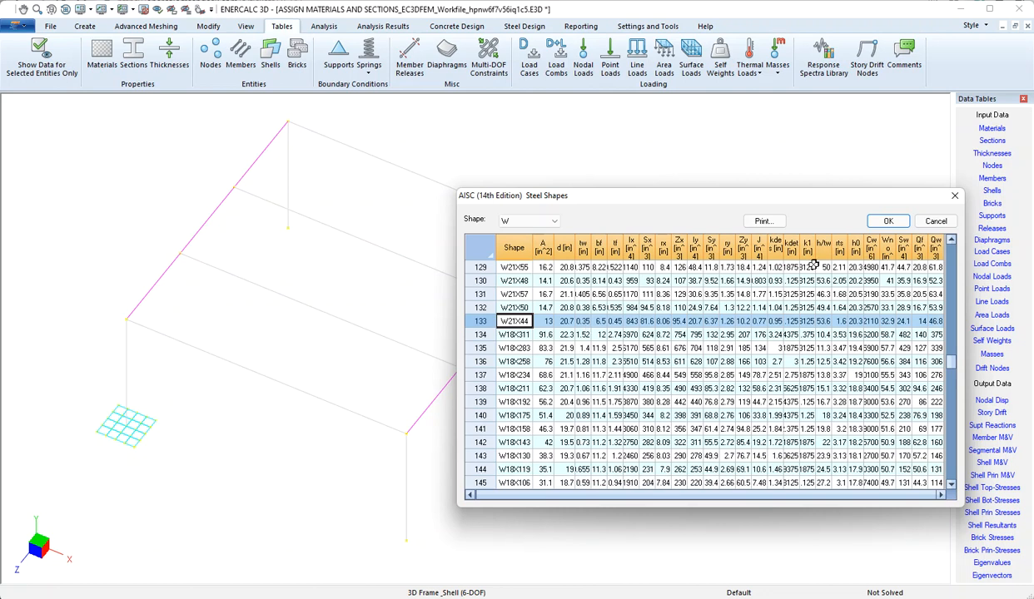
click(887, 222)
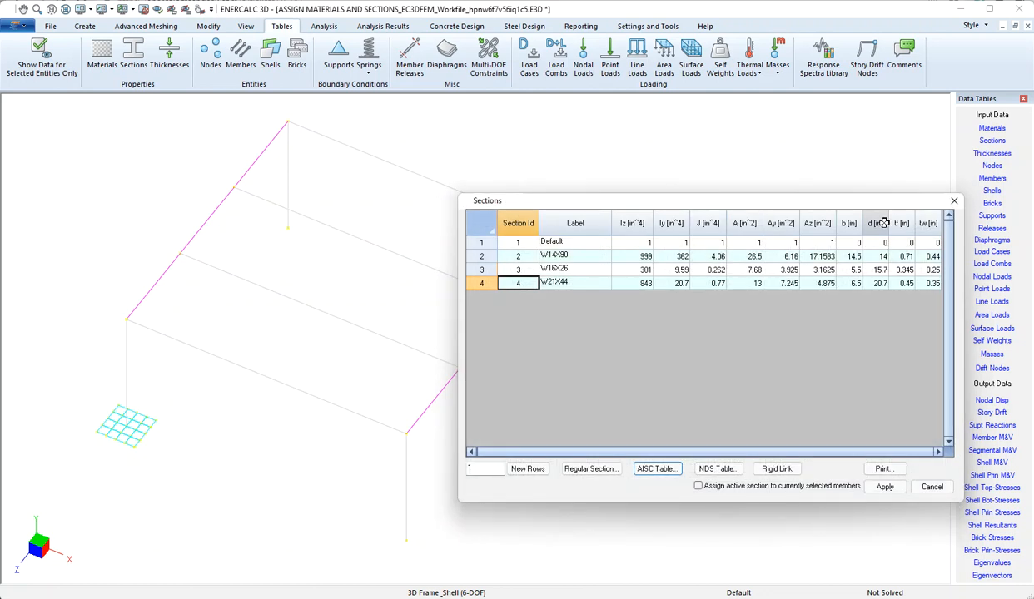
click(699, 488)
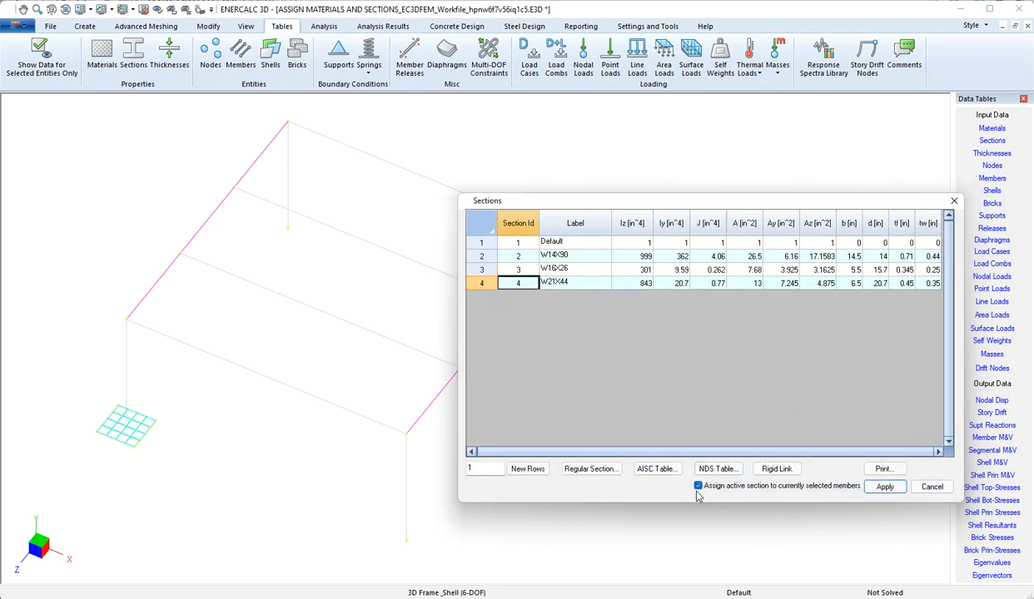
click(885, 487)
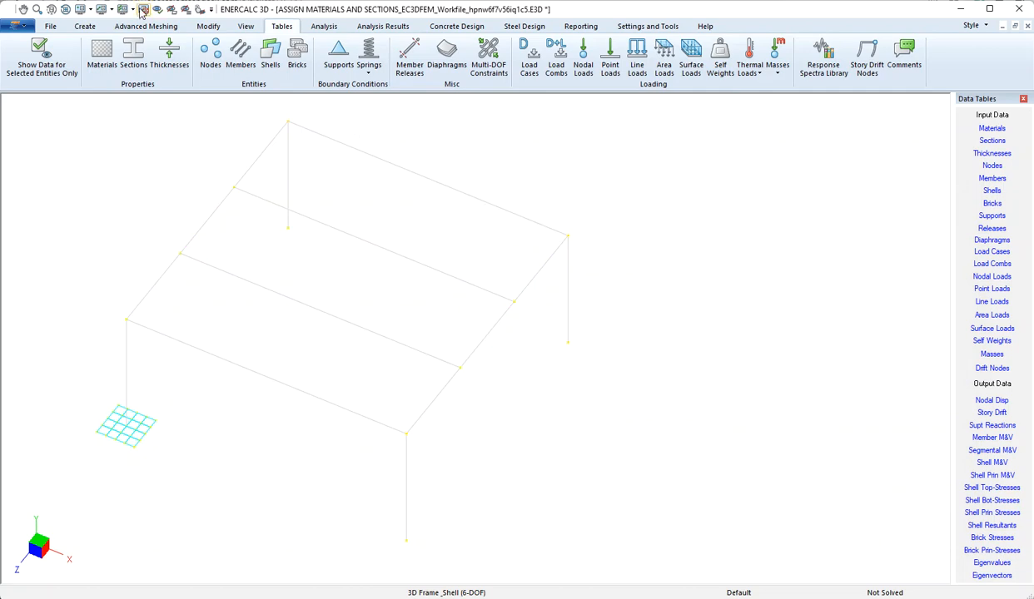
- Display the section set labels to check the girder assignment, and clear them again
click(108, 9)
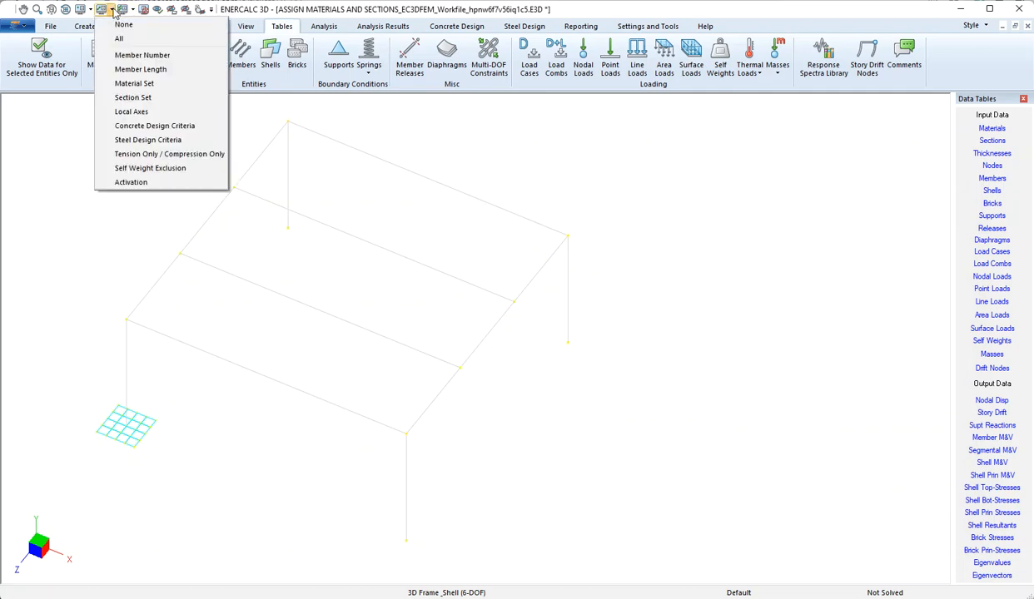
click(147, 97)
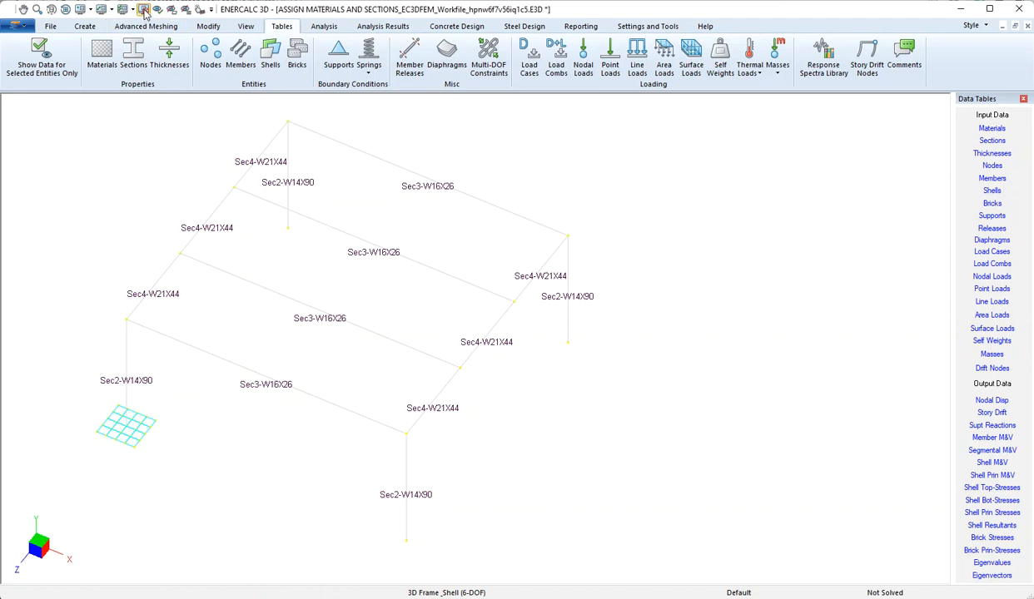
click(133, 54)
- Select all the footing shells at the column base with a window and open the shell Thicknesses table
drag(63, 374, 180, 459)
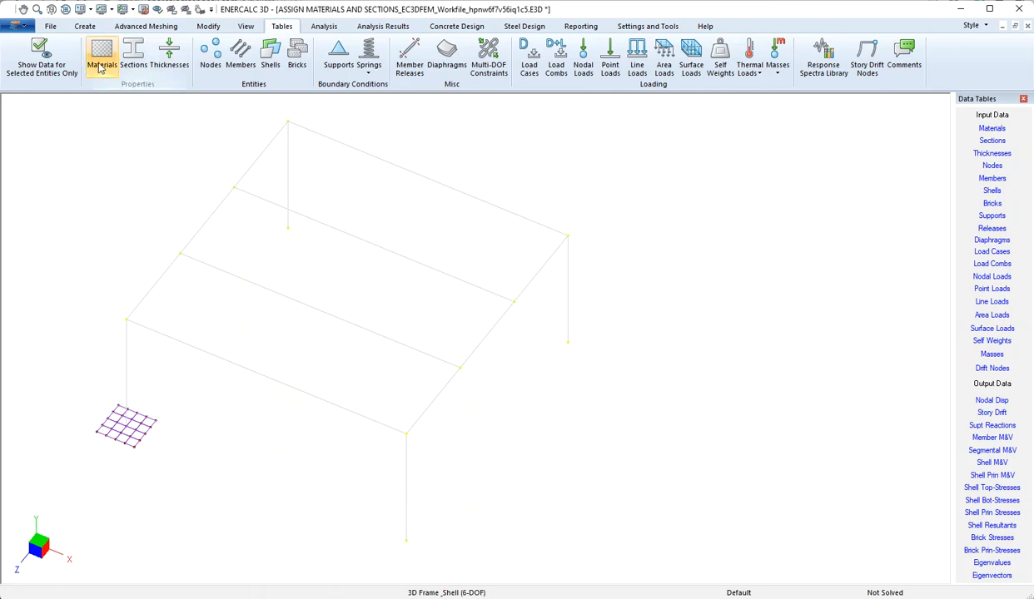
click(84, 26)
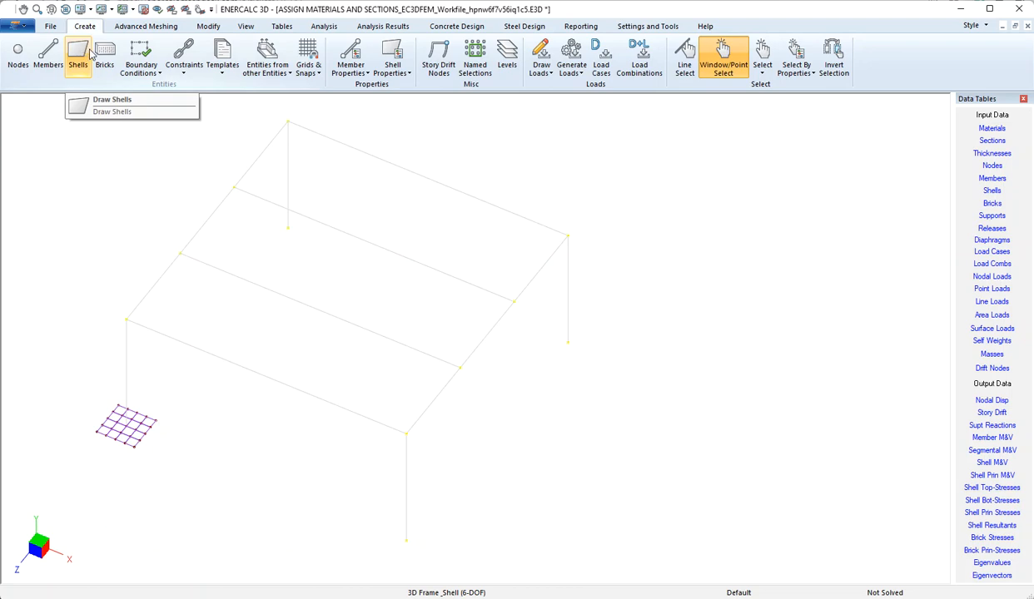
click(391, 64)
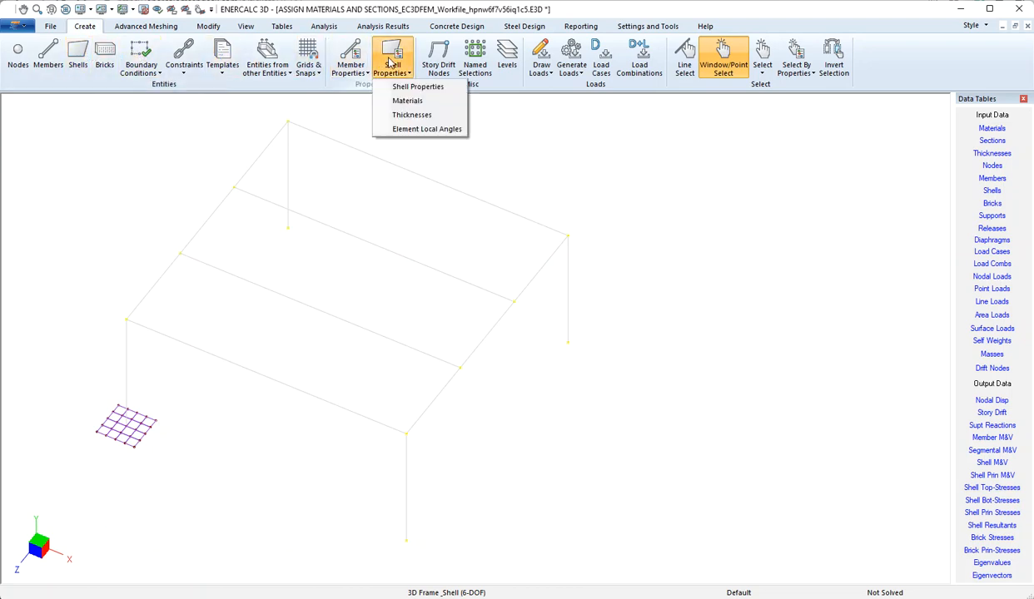
click(444, 117)
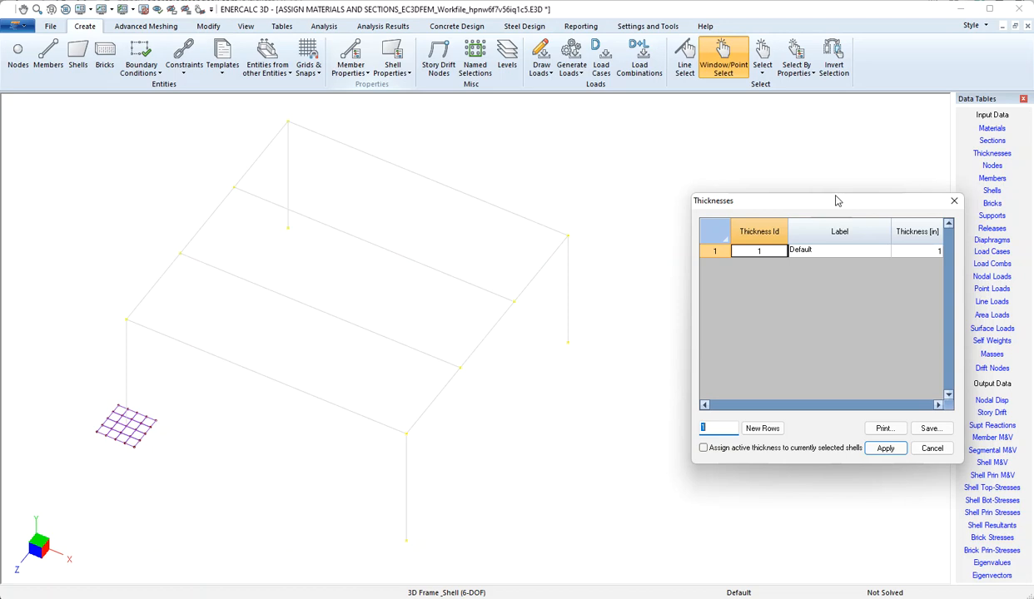
drag(827, 206, 705, 139)
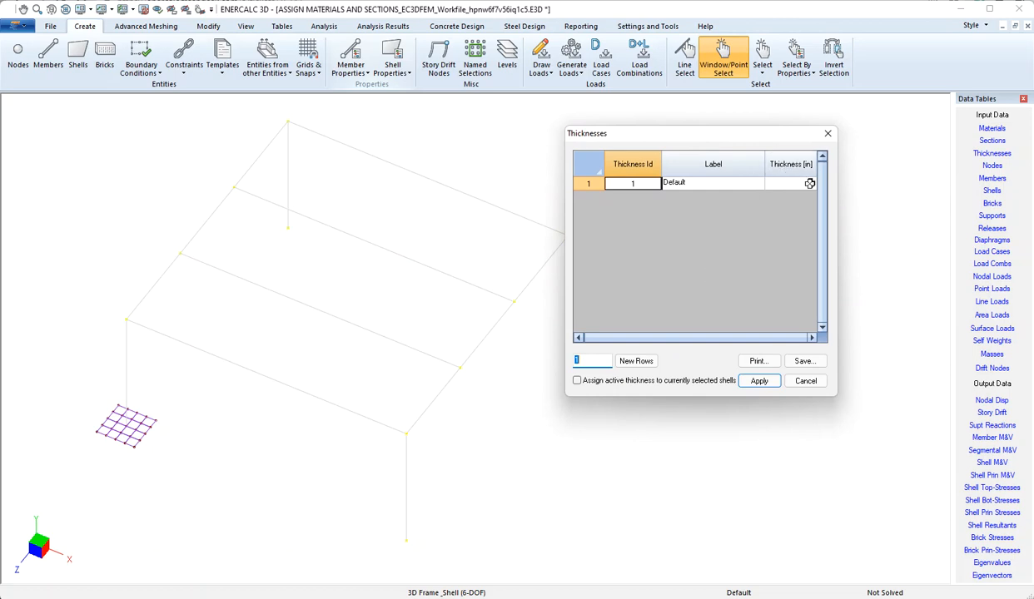
- Add a thickness row labelled Footing with a thickness of 16 in and assign it to the currently selected shells
click(640, 362)
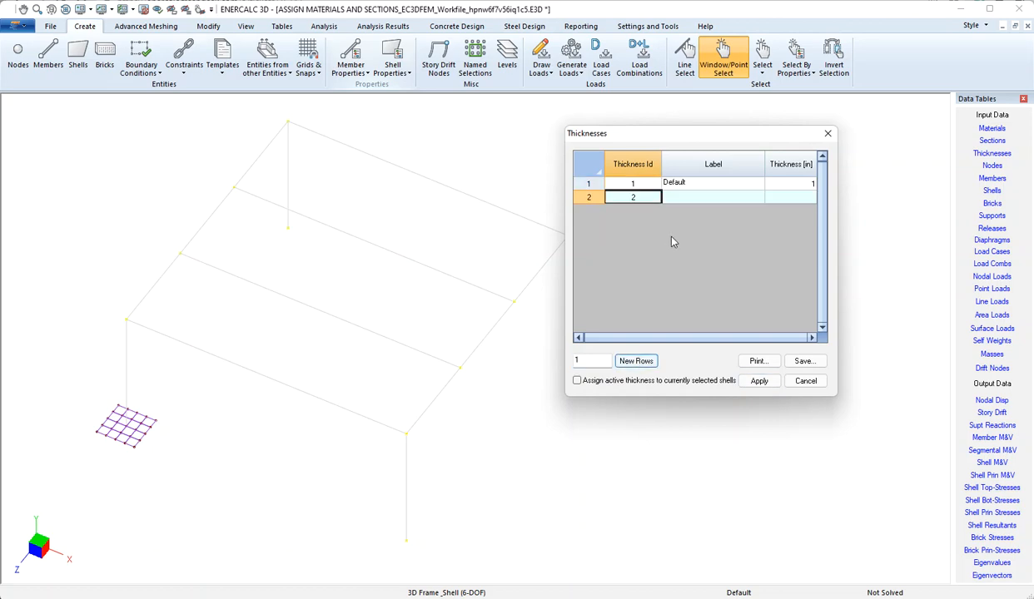
click(691, 197)
text(Footing)
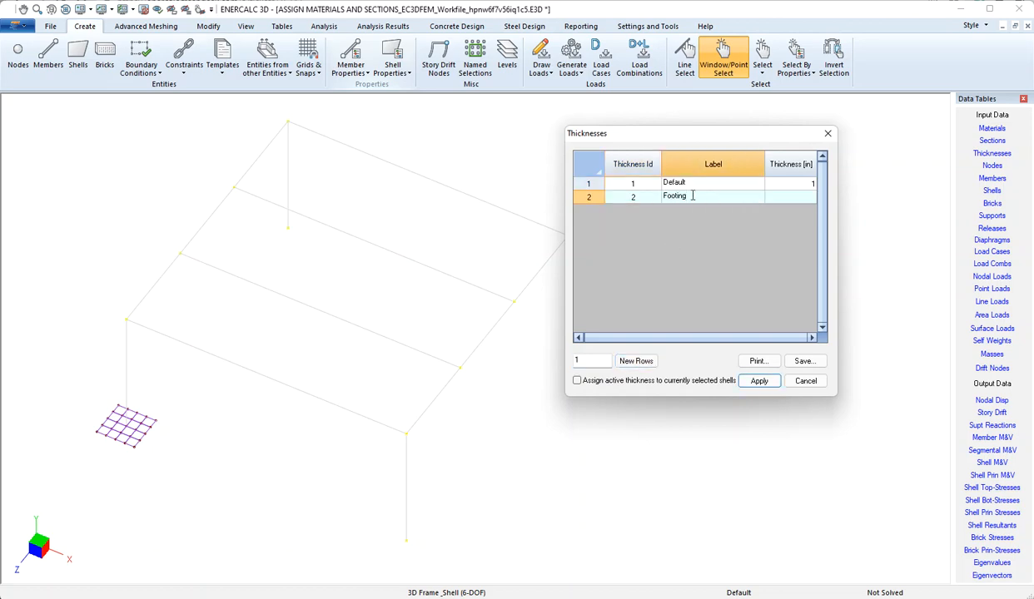
click(770, 195)
text(16)
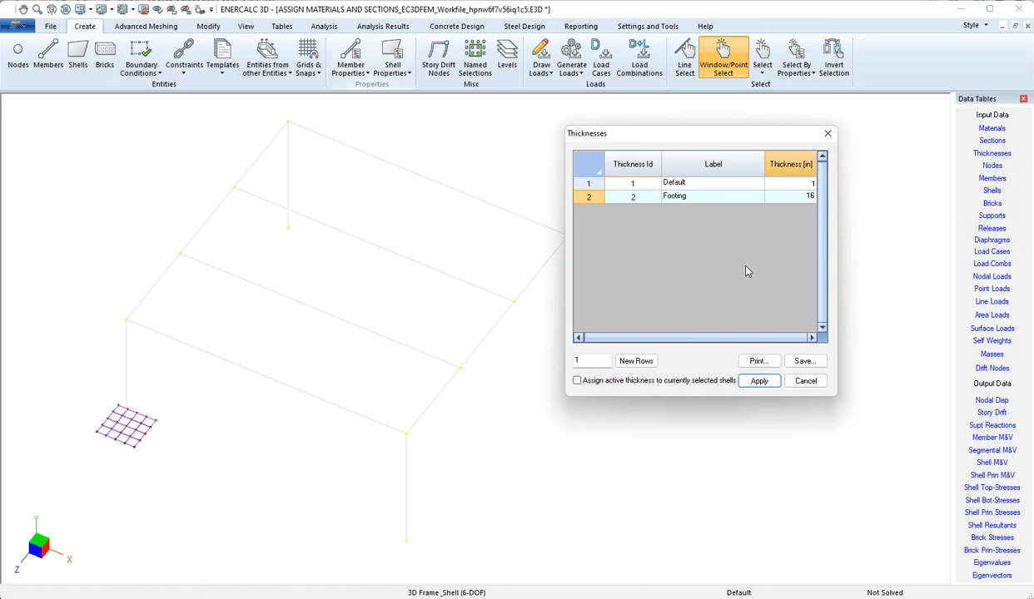
click(577, 380)
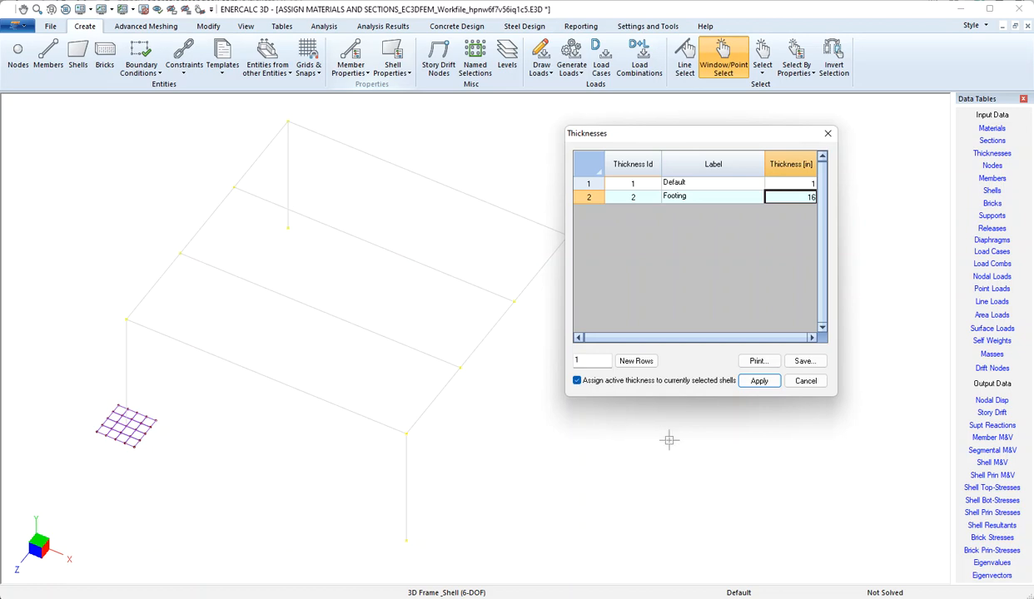
click(759, 382)
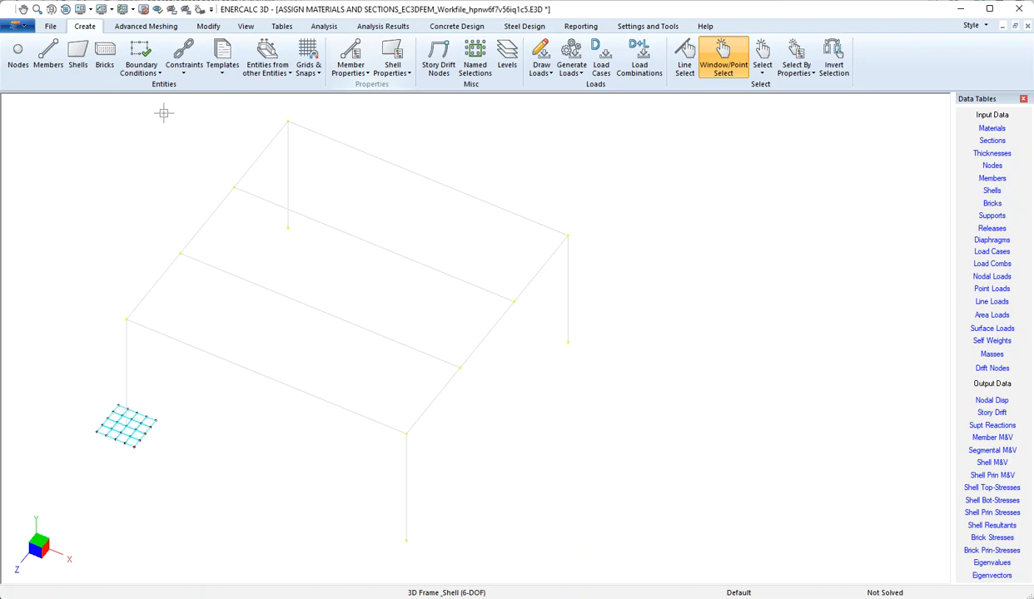
- Annotate the shells with their thickness and check the values on the footing mesh up close
click(132, 10)
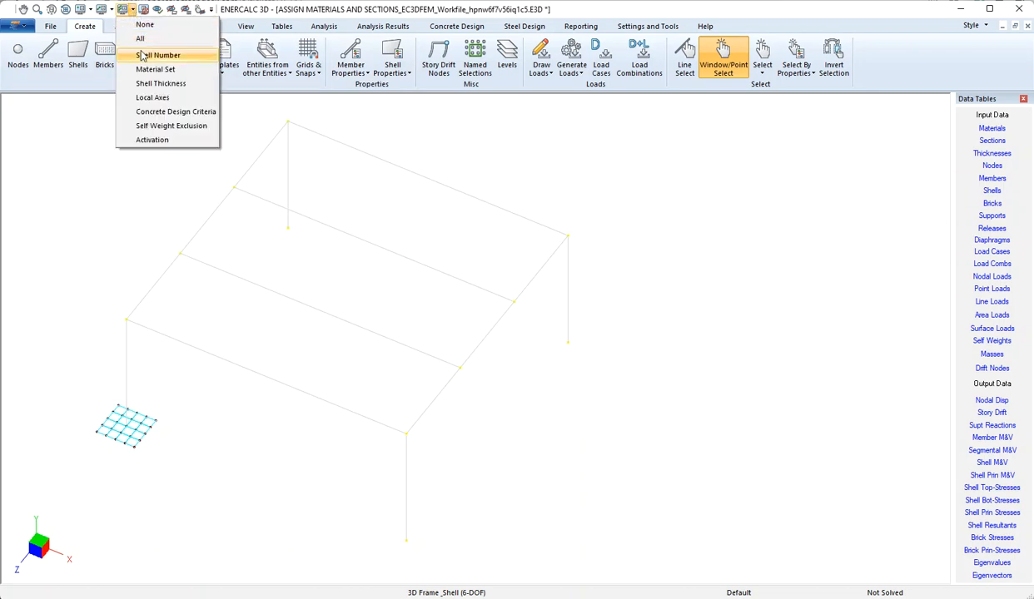
click(191, 85)
scroll(147, 423, up, 10)
scroll(146, 423, up, 5)
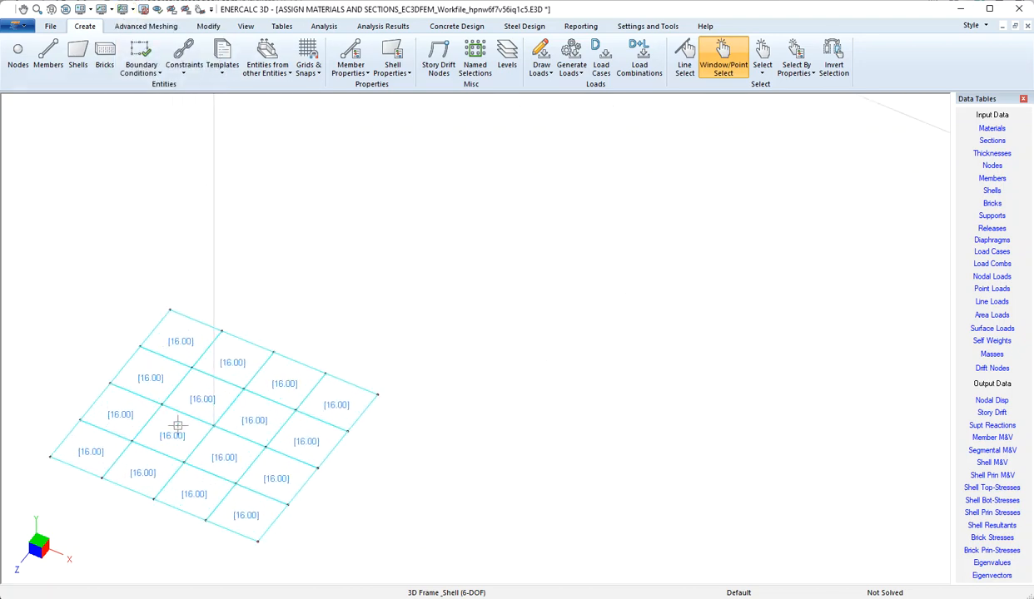